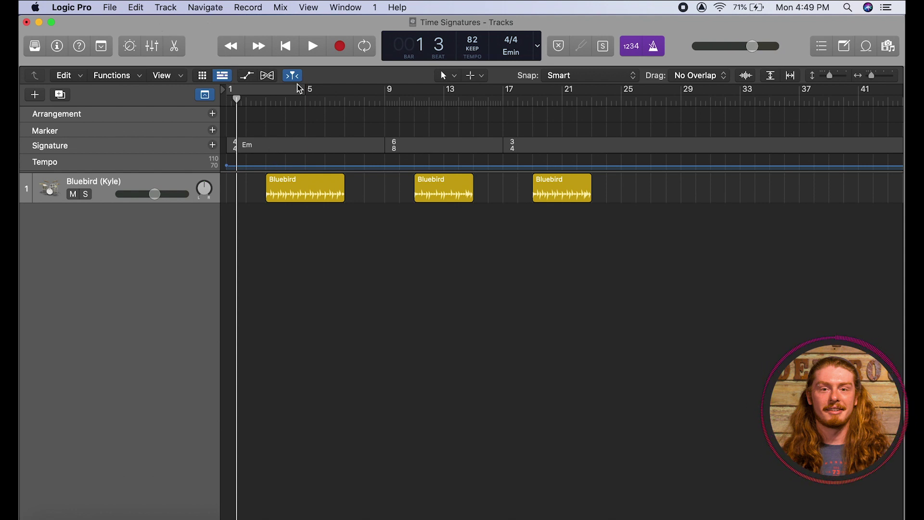
Return the playhead to bar 1 and look through the project's available time signature options without changing the 4/4 setting.
left_click_drag(272, 97, 124, 124)
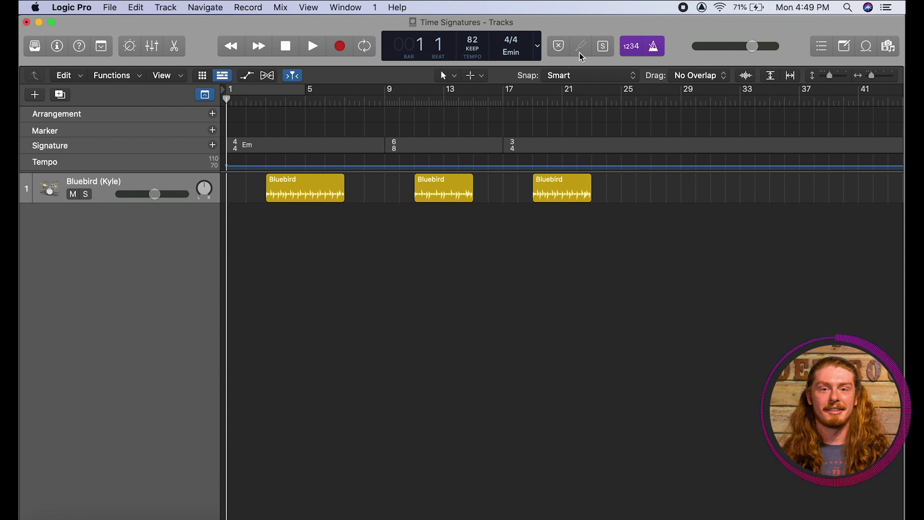
left_click(512, 42)
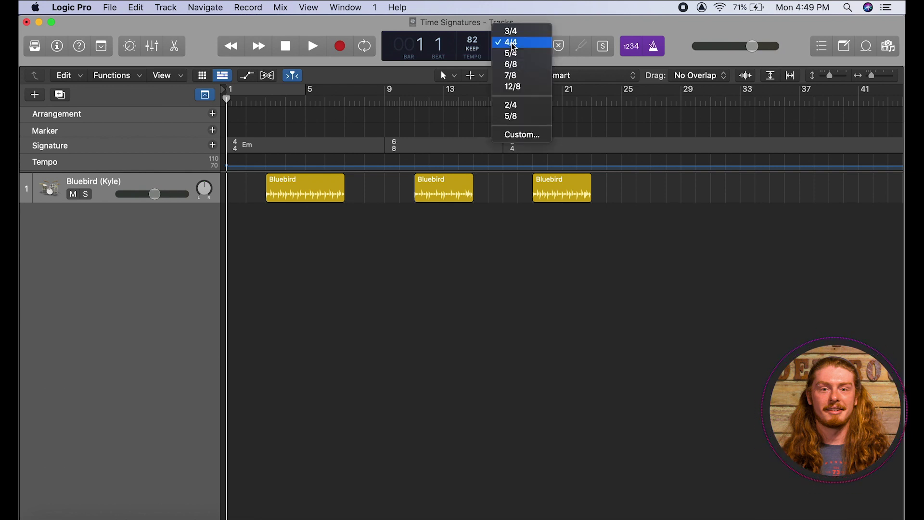
left_click(559, 23)
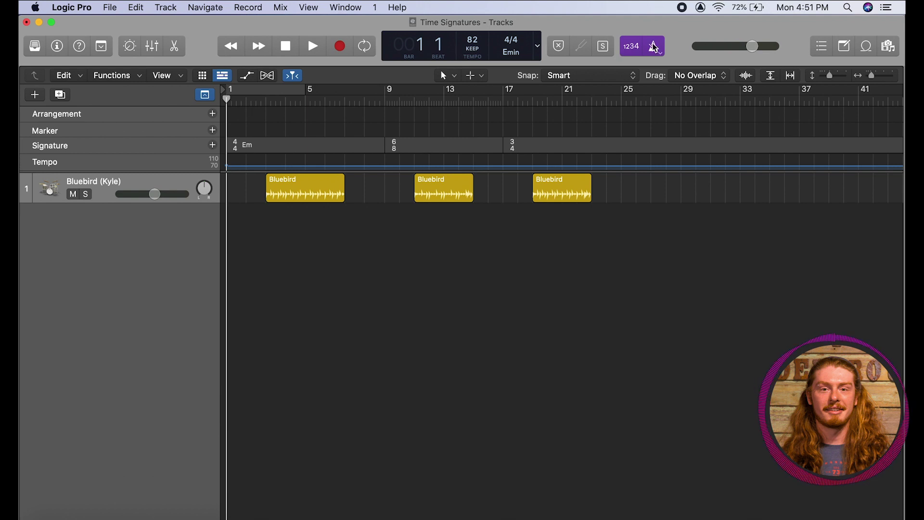
Turn off the count-in, play the 4/4 metronome from bar 1, and return the playhead to the start.
key("shift+k")
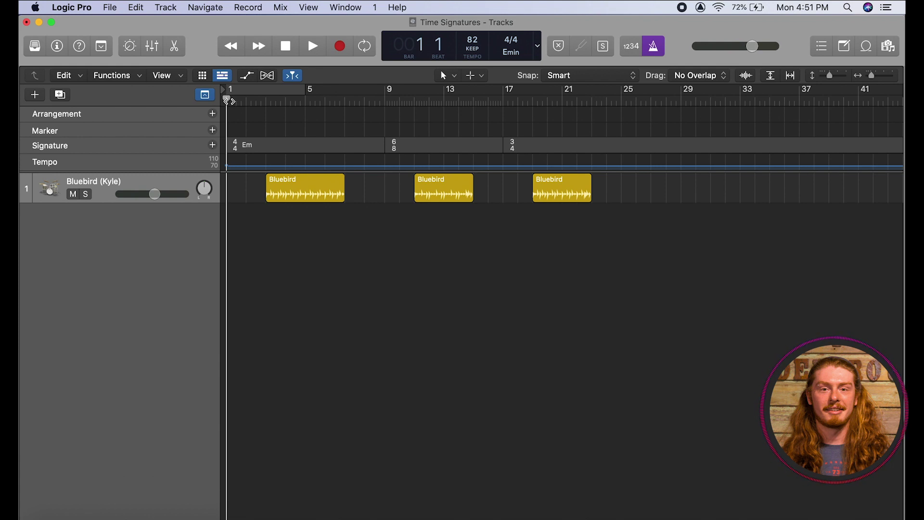
key("space")
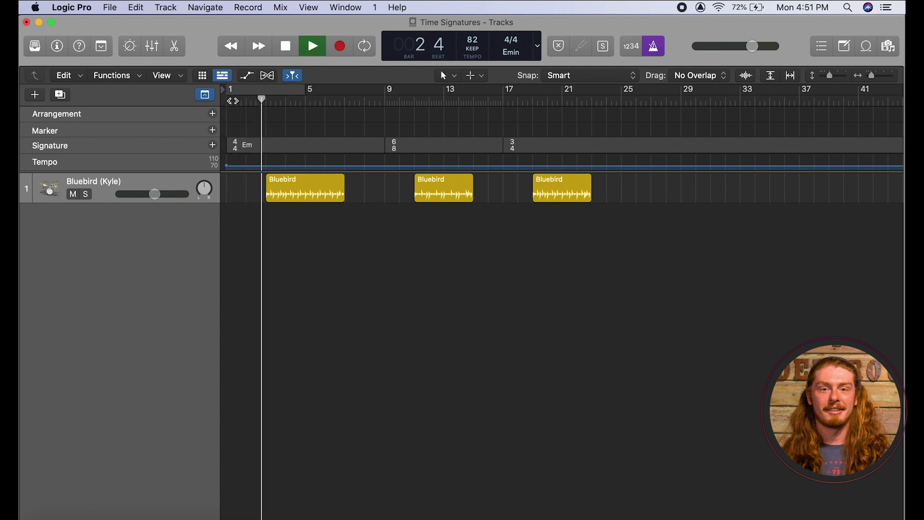
key("space")
left_click_drag(262, 100, 198, 100)
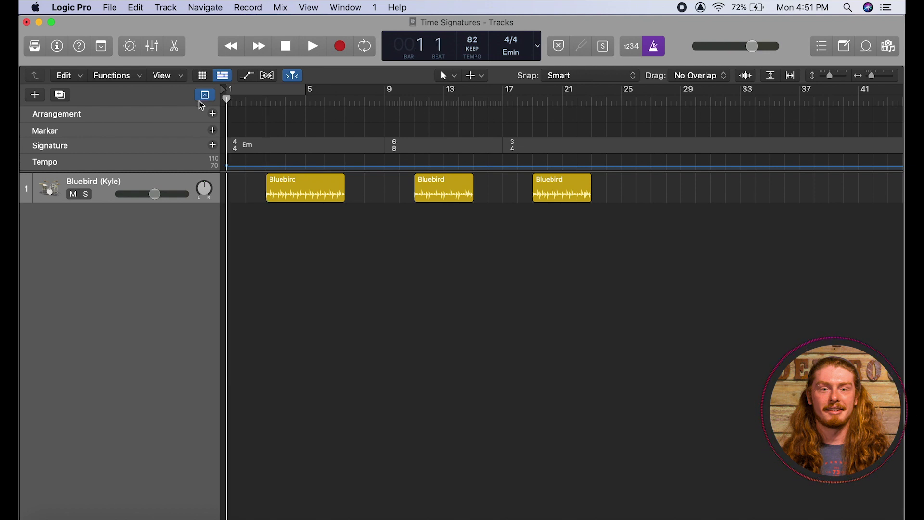
Play the first Bluebird drum region with the metronome from bar 2, and return the playhead to bar 3.
left_click(267, 101)
left_click_drag(267, 101, 246, 101)
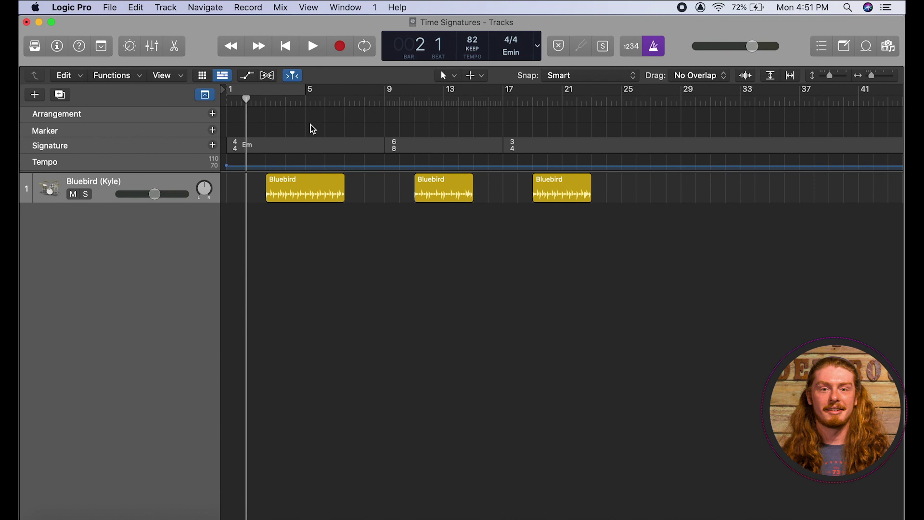
key("space")
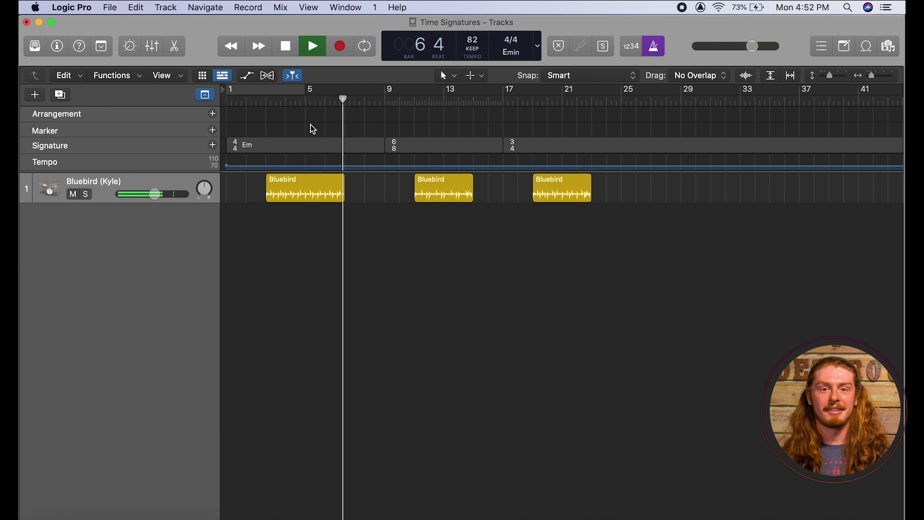
key("space")
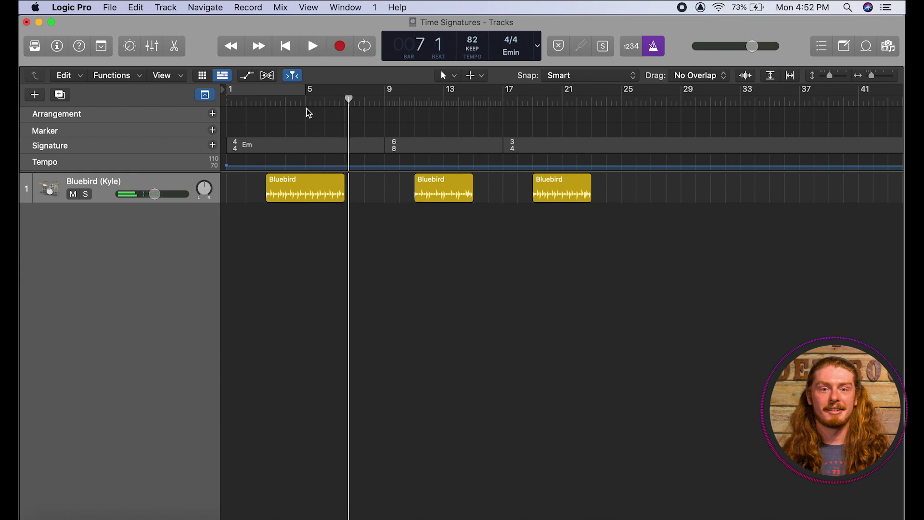
left_click_drag(291, 100, 266, 100)
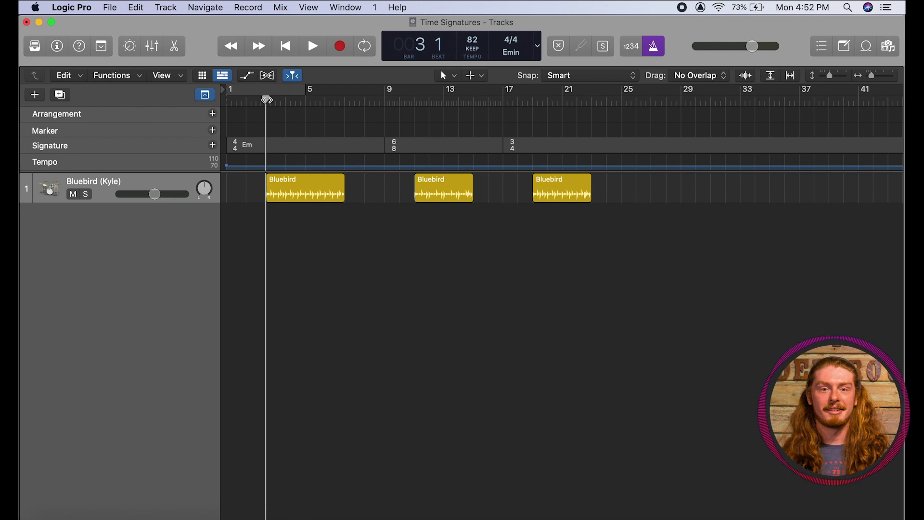
Play the 6/8 metronome twice from bar 9, stopping before the second Bluebird region.
left_click(386, 100)
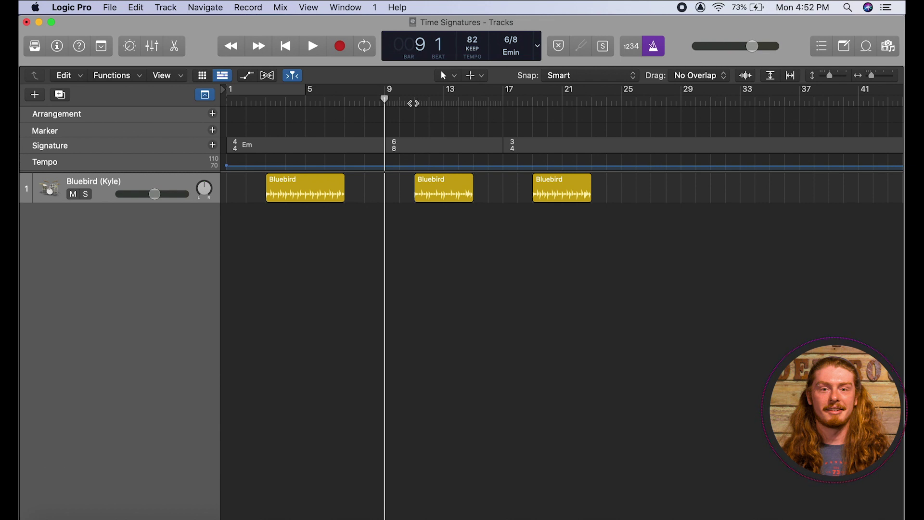
key("space")
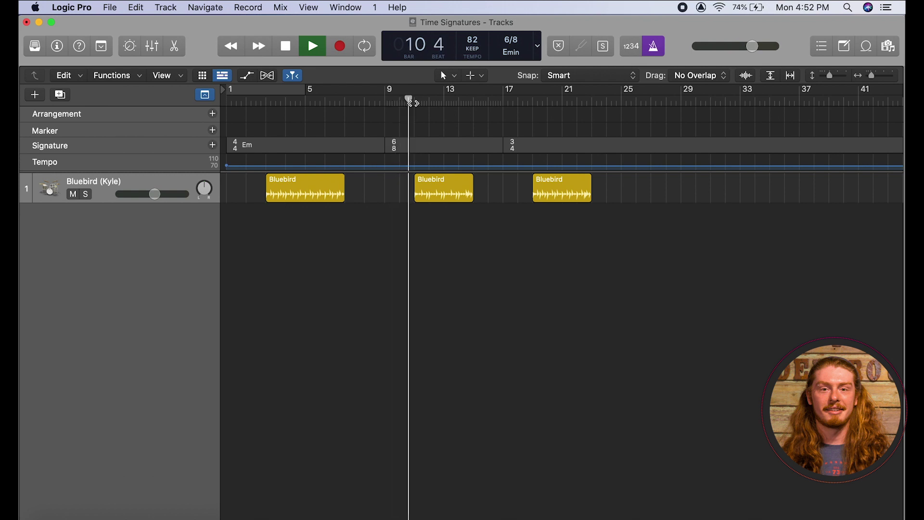
key("space")
left_click_drag(412, 101, 383, 98)
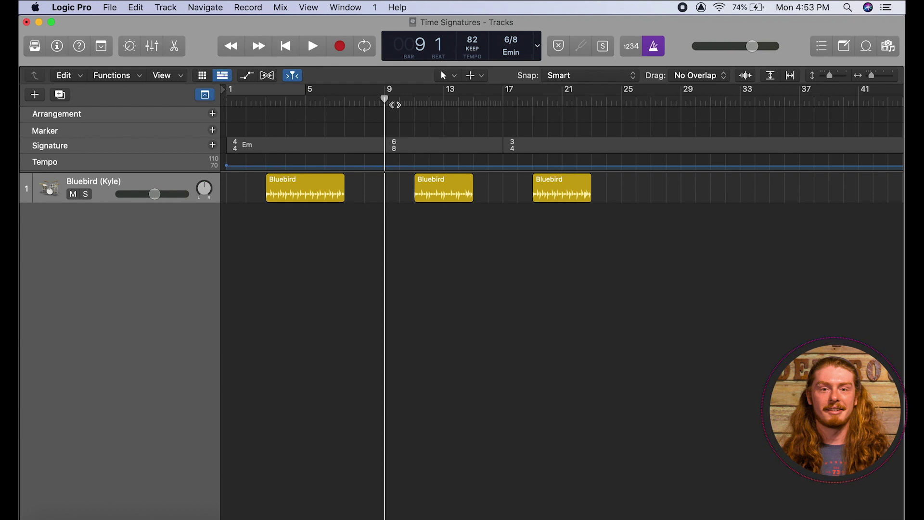
key("space")
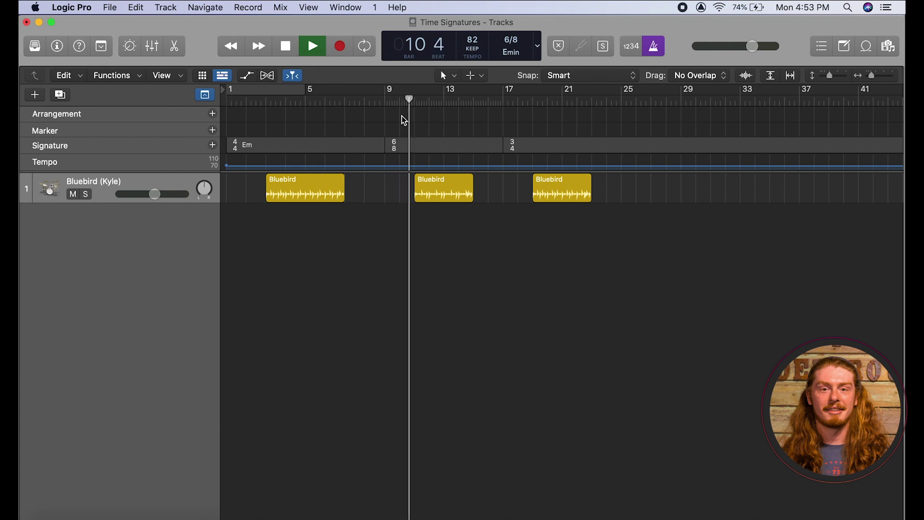
key("space")
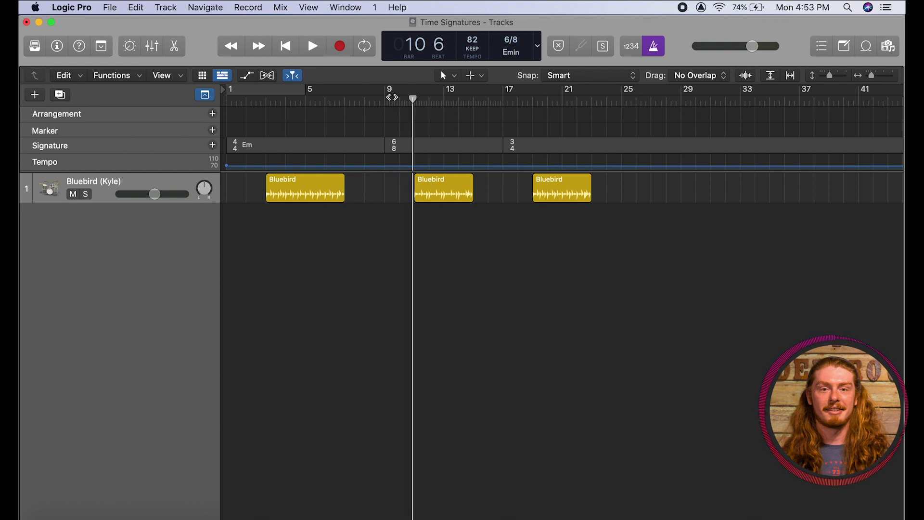
Play the second Bluebird region in 6/8 from bar 11 and stop with the playhead at bar 15.
left_click_drag(392, 97, 413, 100)
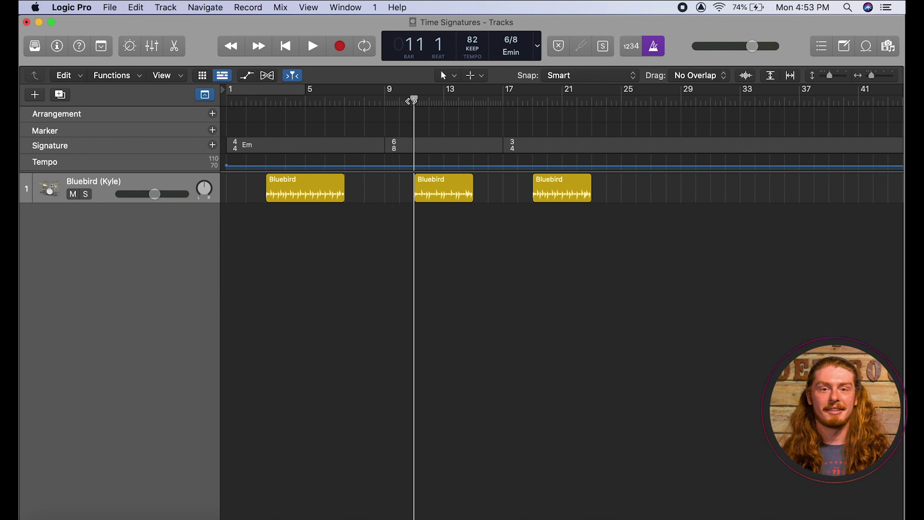
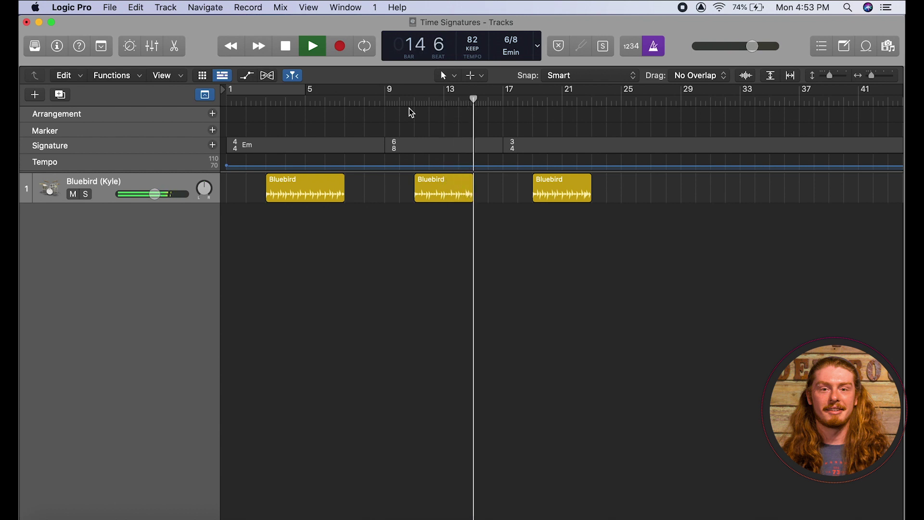
key("space")
left_click_drag(476, 100, 474, 102)
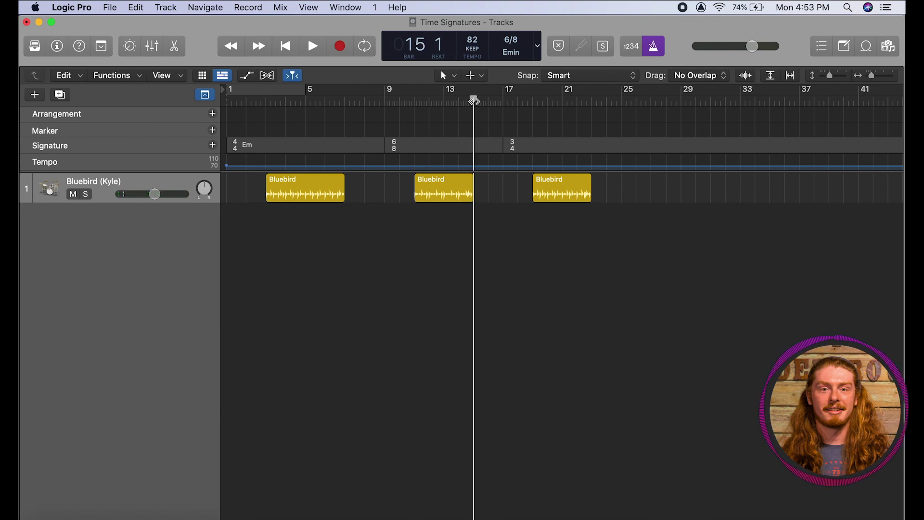
Play the 3/4 metronome from bar 17 and stop before the third Bluebird region.
mouse_move(475, 102)
left_mouse_down()
mouse_move(411, 123)
mouse_move(516, 114)
mouse_move(505, 115)
left_mouse_up()
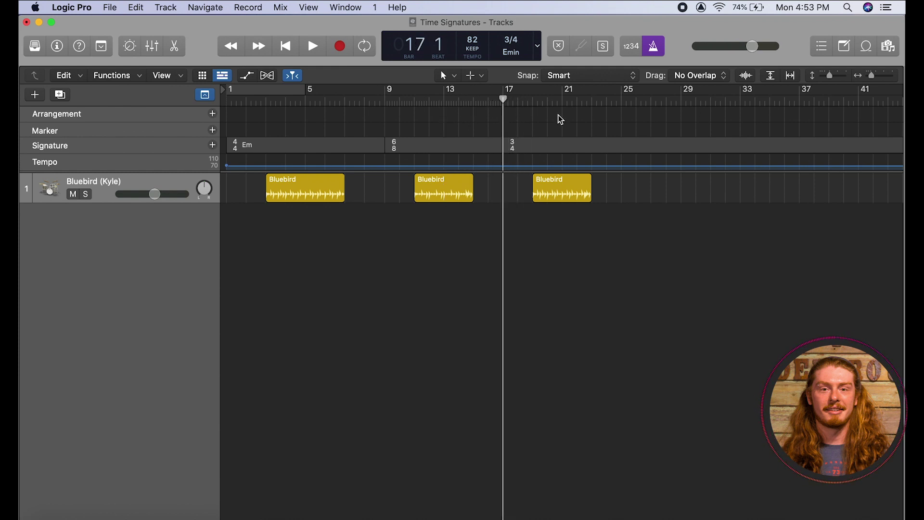
key("space")
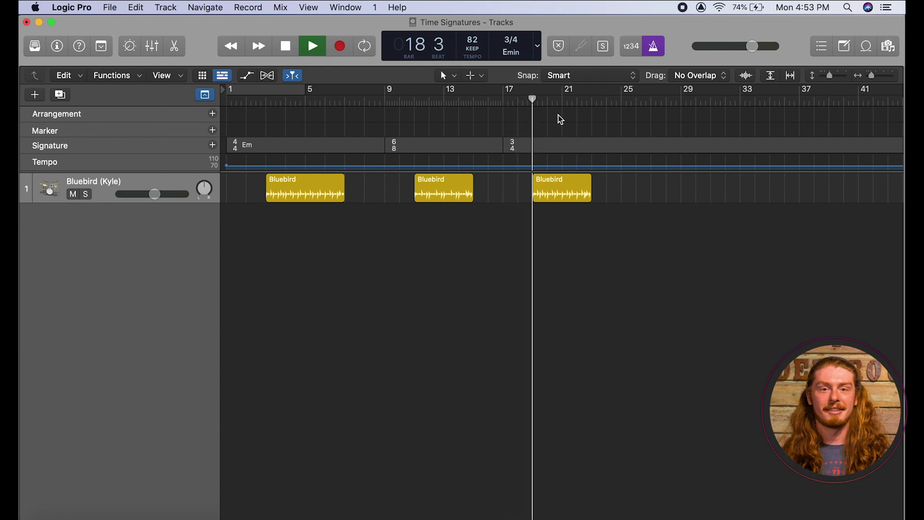
key("space")
Play the third Bluebird region twice from bar 19 in 3/4, and place the playhead at bar 23.
left_click(533, 100)
key("space")
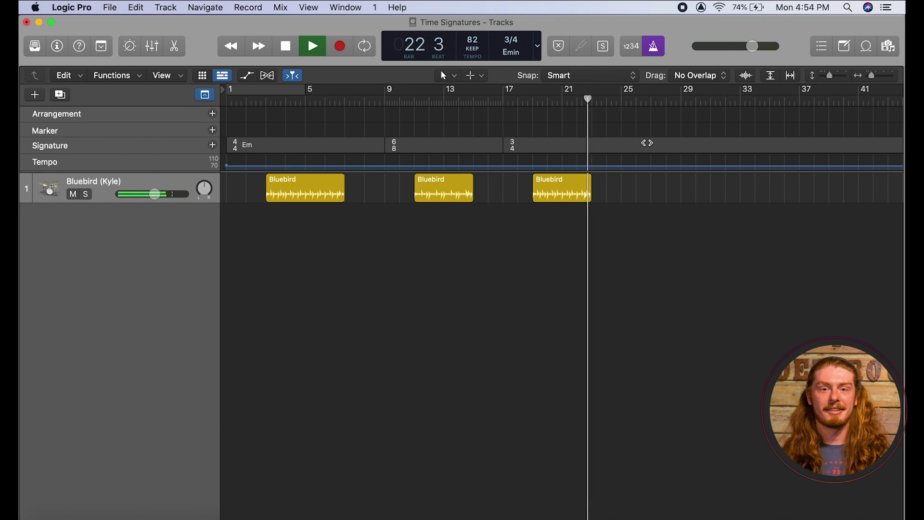
key("space")
left_click_drag(538, 97, 532, 98)
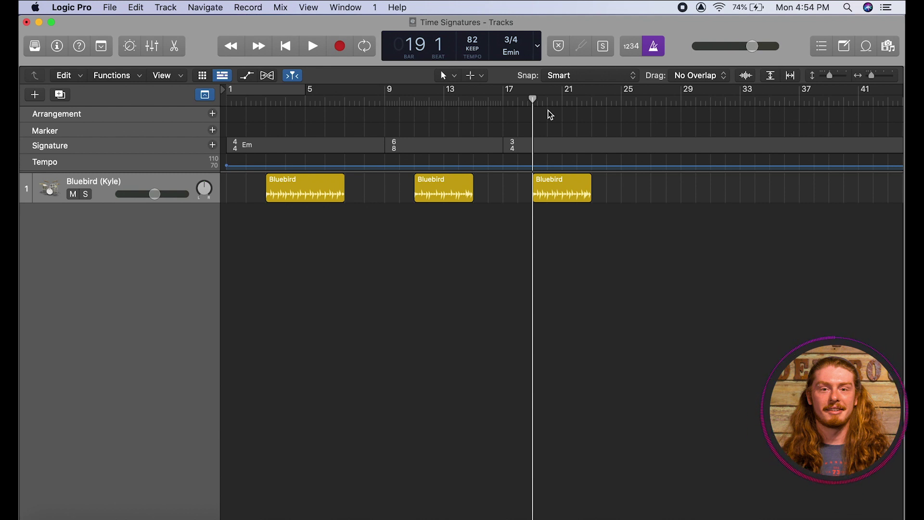
key("space")
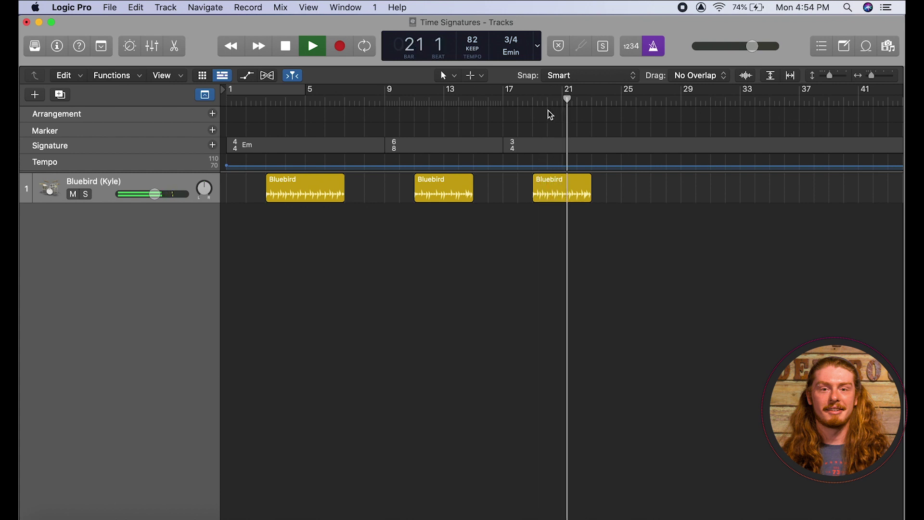
key("space")
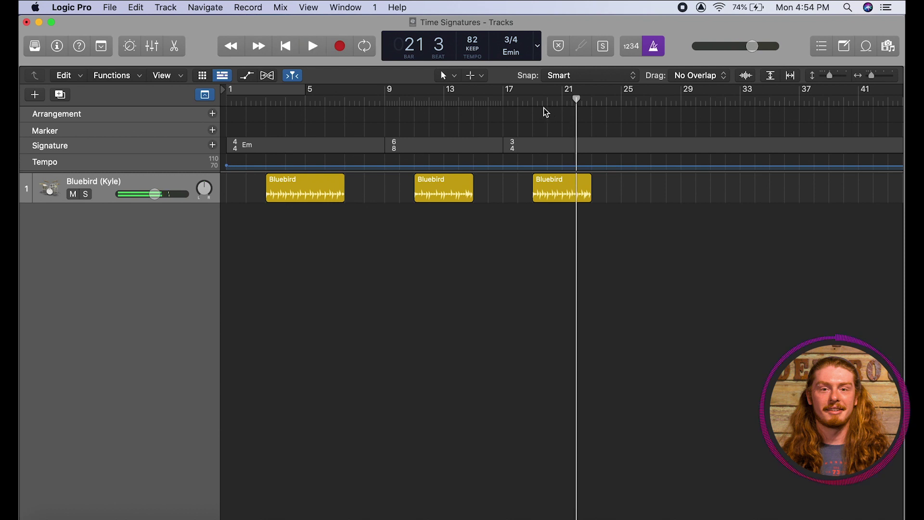
left_click(528, 99)
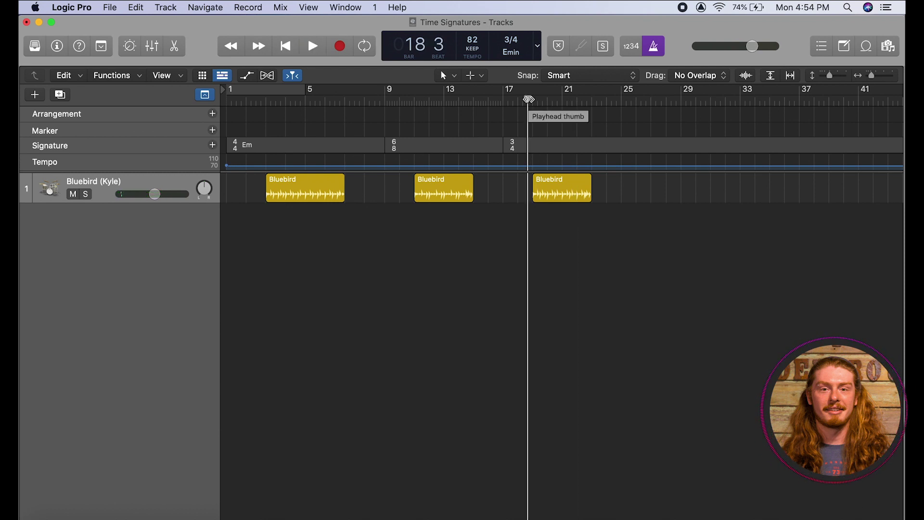
left_click_drag(529, 99, 595, 122)
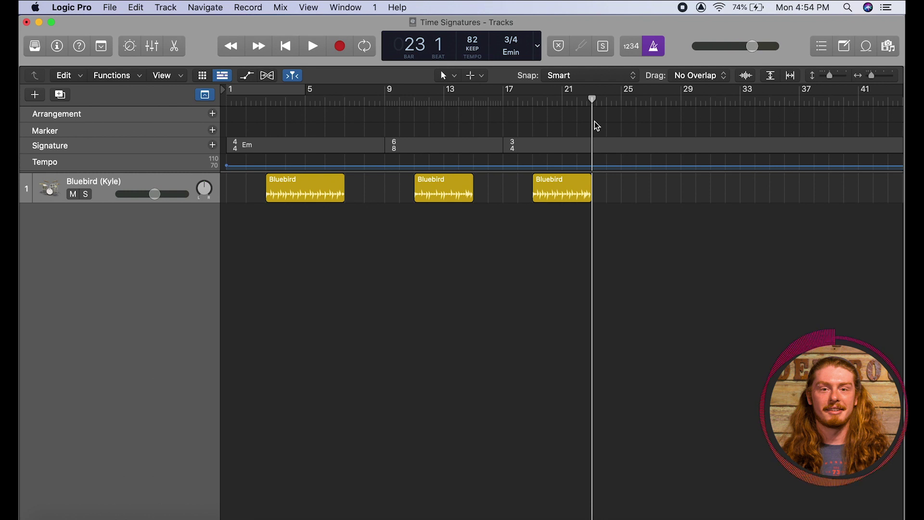
Minimize the Time Signatures project and open the Session Management Project from its desktop folder.
left_click(39, 22)
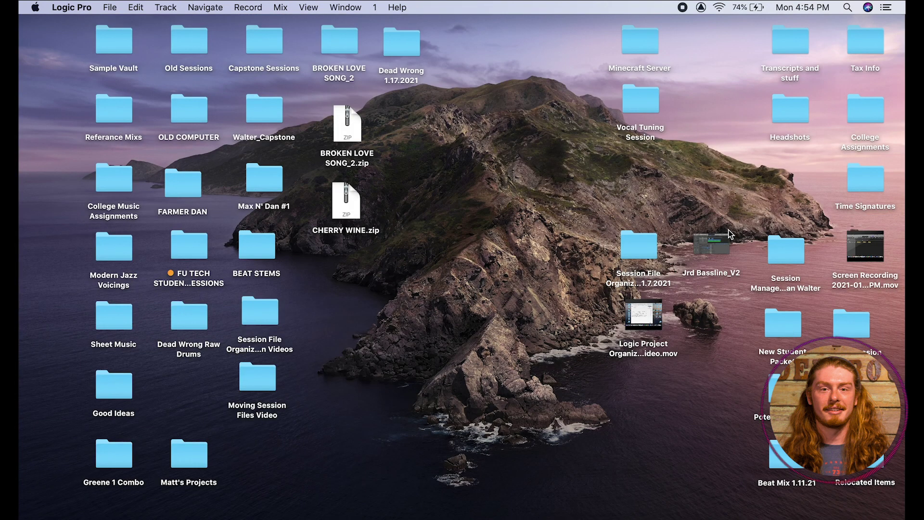
left_click(799, 253)
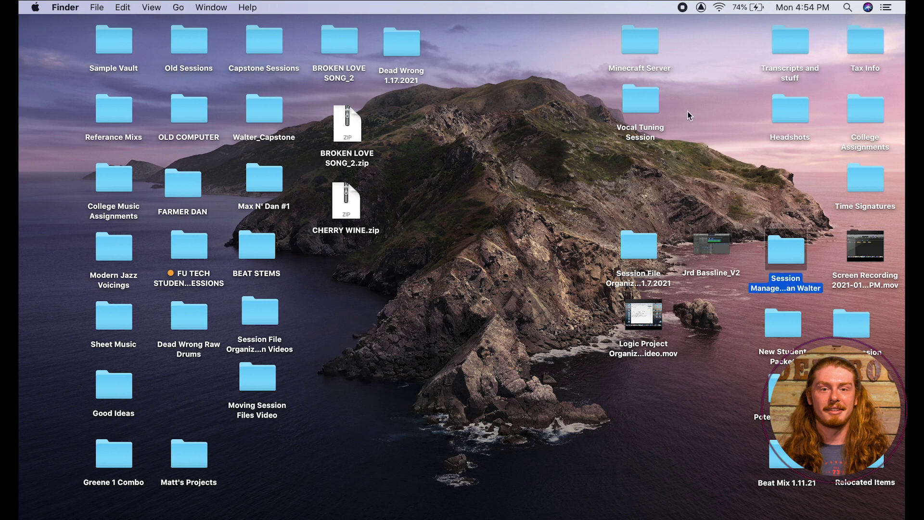
key("super+o")
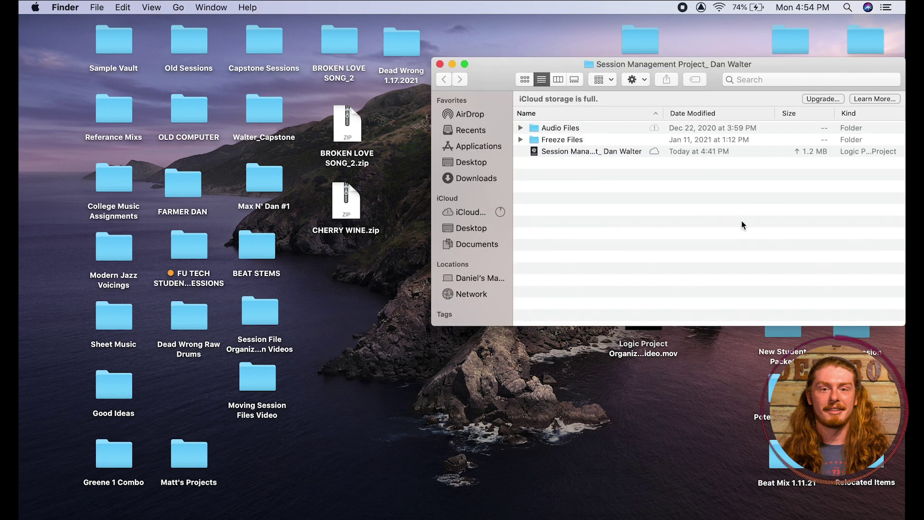
double_click(615, 150)
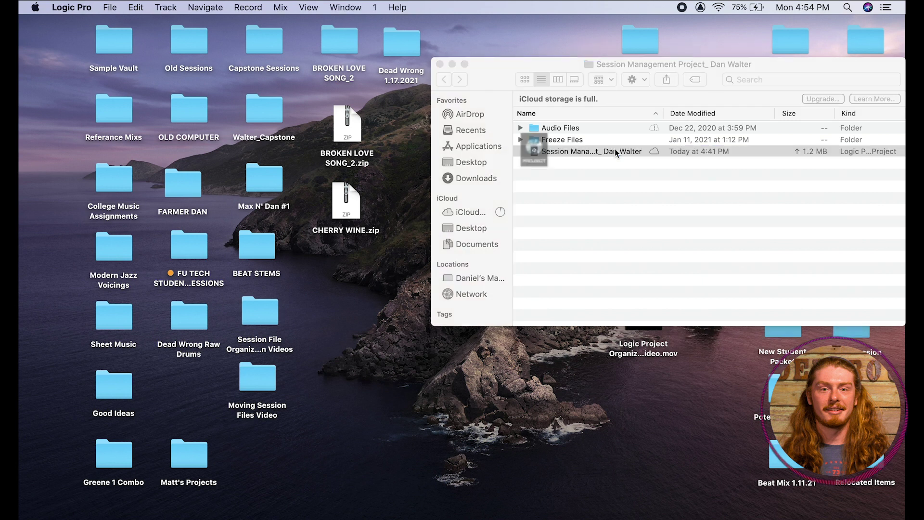
left_click(572, 198)
left_click(572, 198)
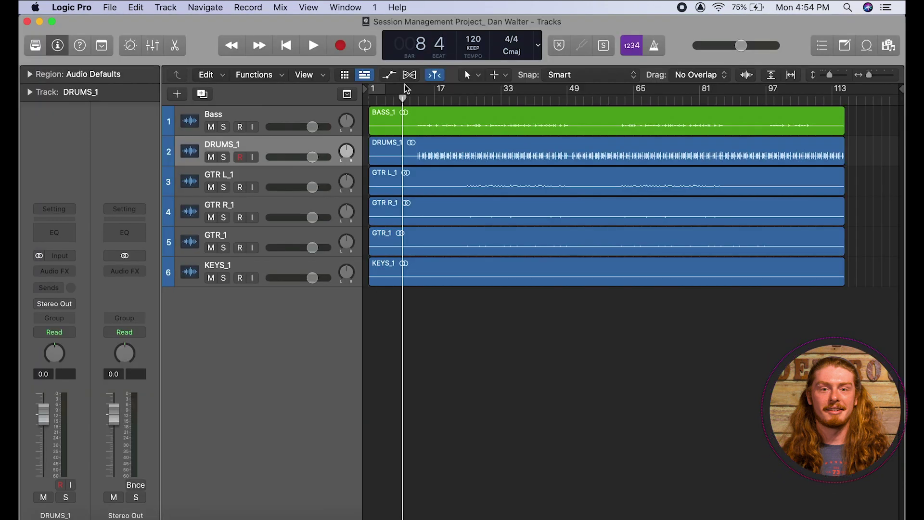
Play the multitrack song from bar 13 where the drums enter, and return the playhead to bar 12.
mouse_move(411, 98)
left_mouse_down()
mouse_move(431, 99)
mouse_move(420, 99)
left_mouse_up()
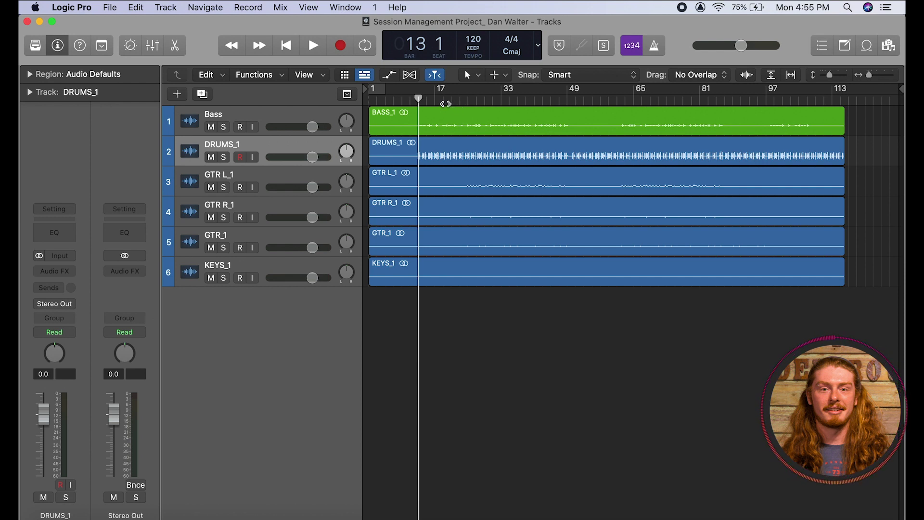
key("space")
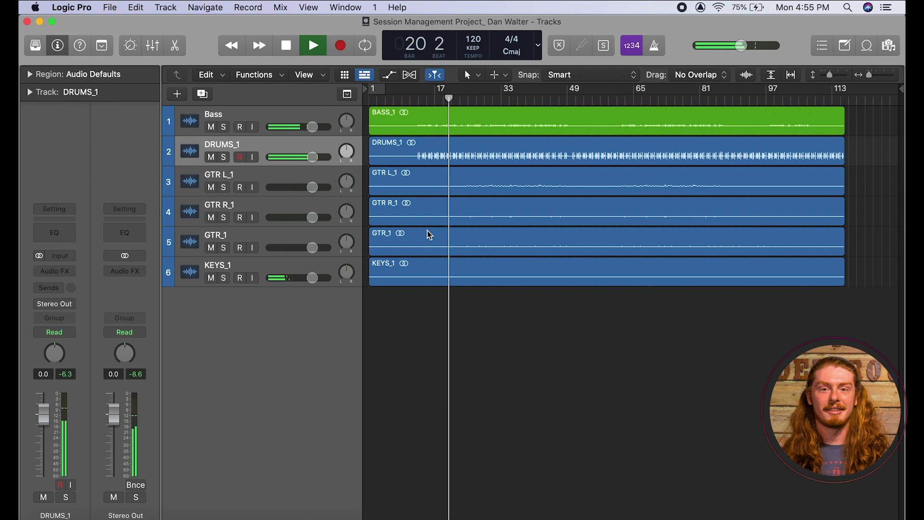
key("space")
left_click(416, 98)
left_click_drag(416, 98, 415, 99)
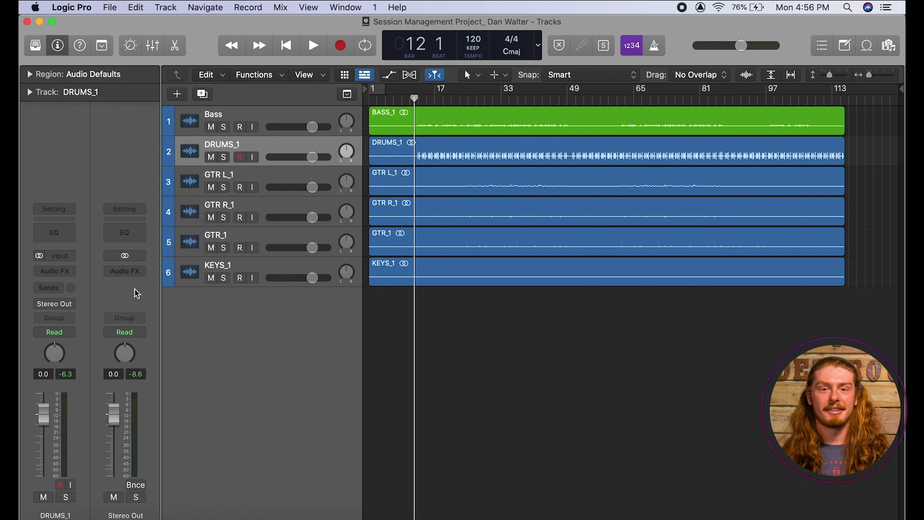
Hide the inspector to widen the tracks area.
left_click(58, 45)
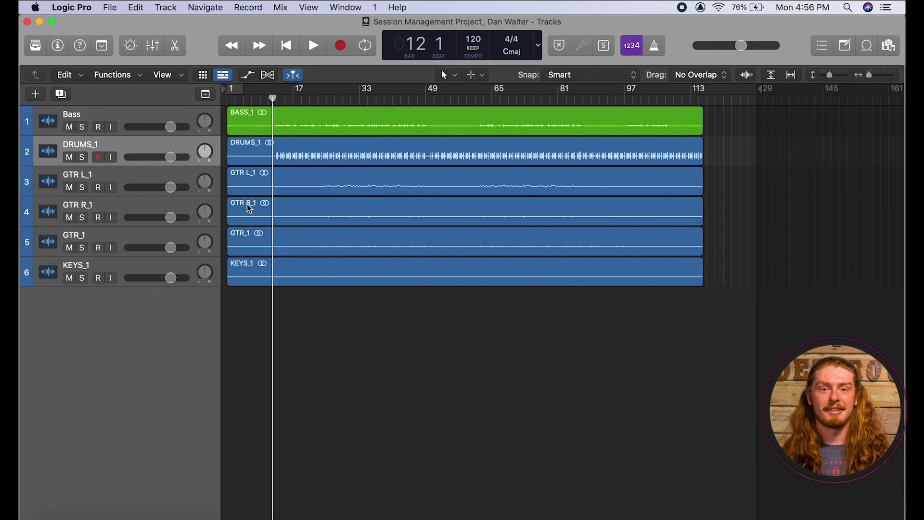
Insert the BPM Counter metering plug-in on the Stereo Out channel in the mixer, and close the mixer.
key("super+2")
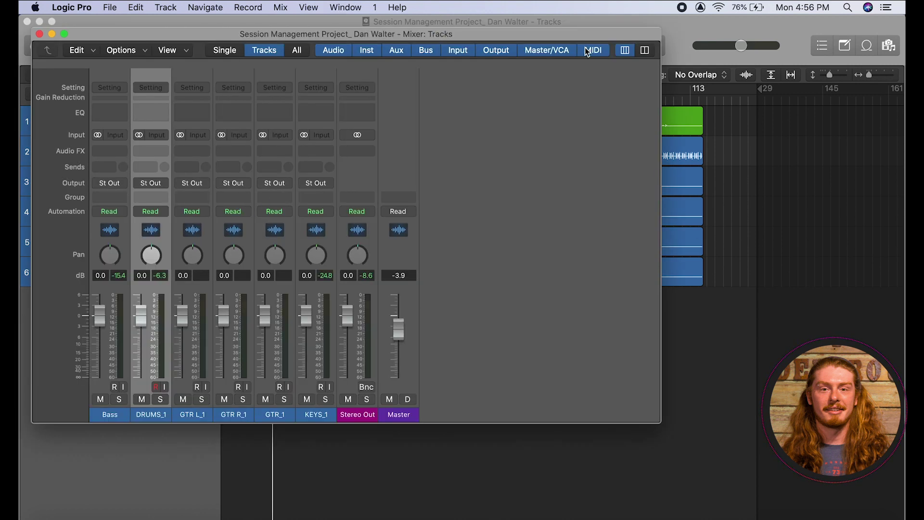
left_click_drag(559, 31, 607, 25)
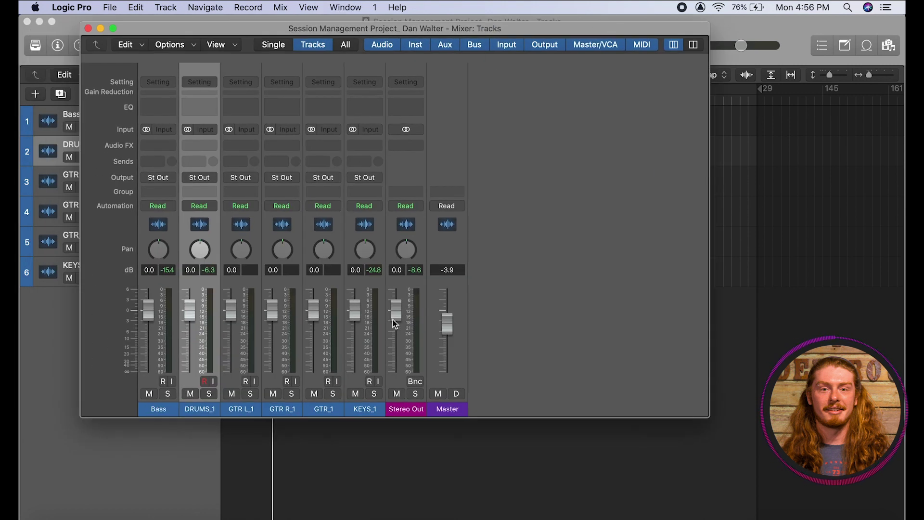
left_click(417, 146)
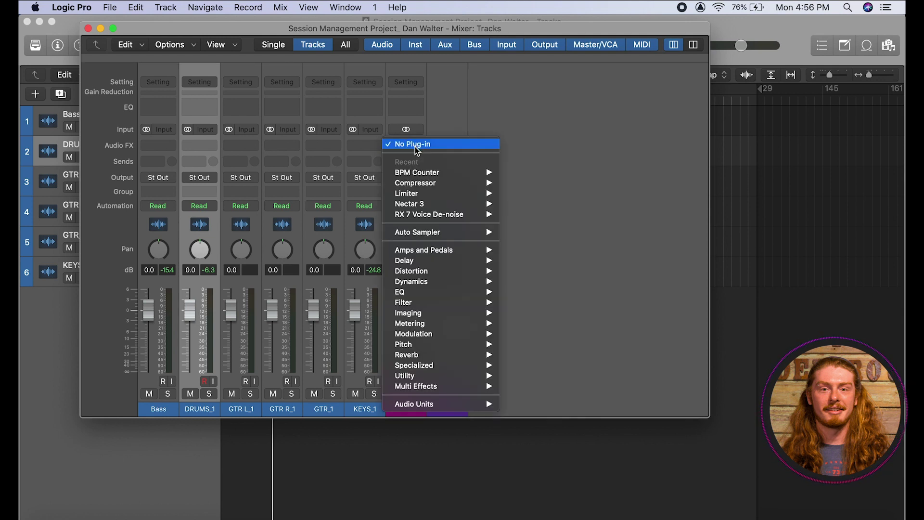
mouse_move(480, 324)
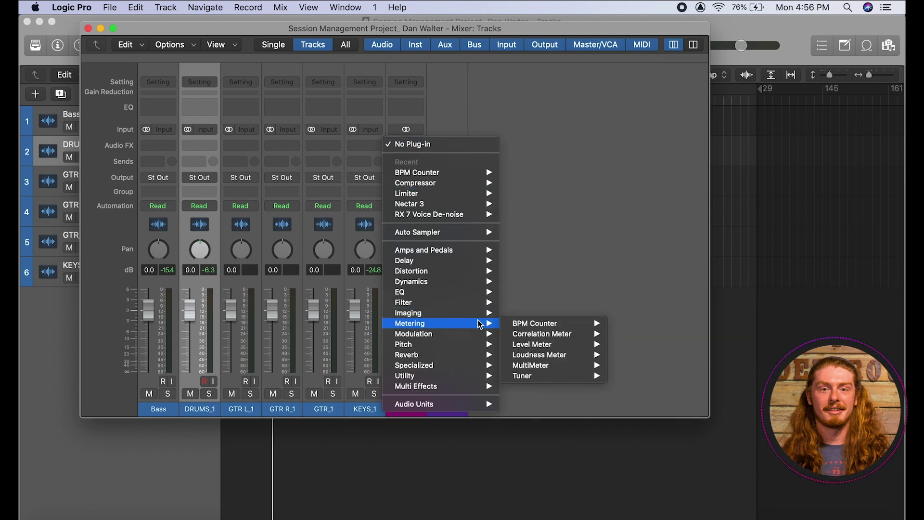
mouse_move(524, 325)
left_click(622, 325)
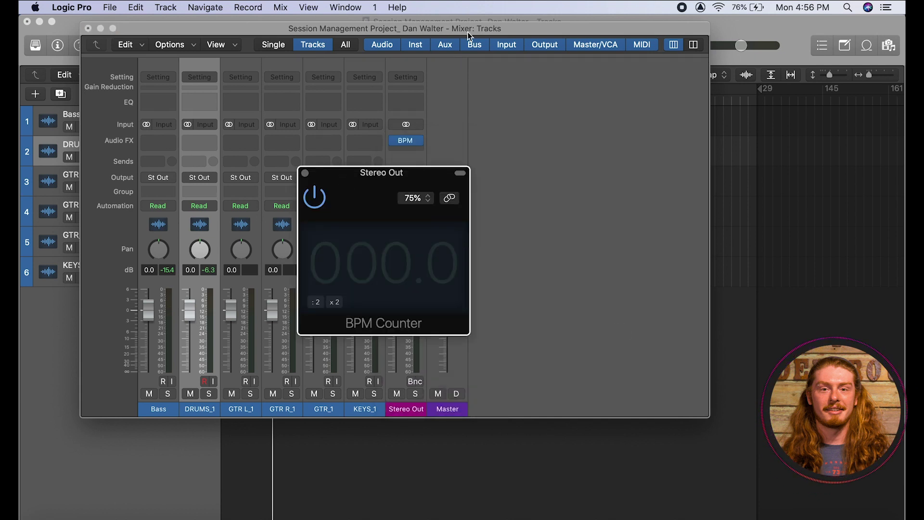
left_click_drag(467, 32, 589, 95)
key("x")
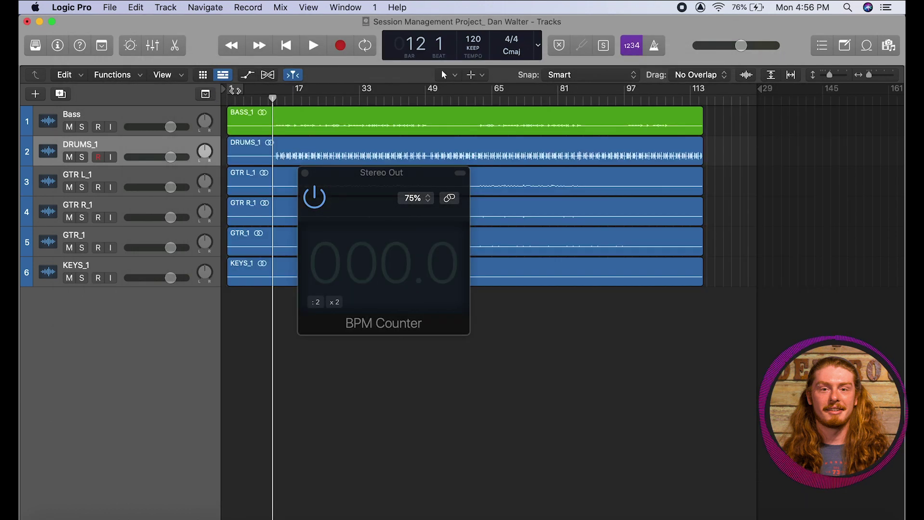
Play the song from about bar 16 to measure its tempo with the BPM Counter, and stop at bar 22.
left_click_drag(302, 101, 293, 100)
key("space")
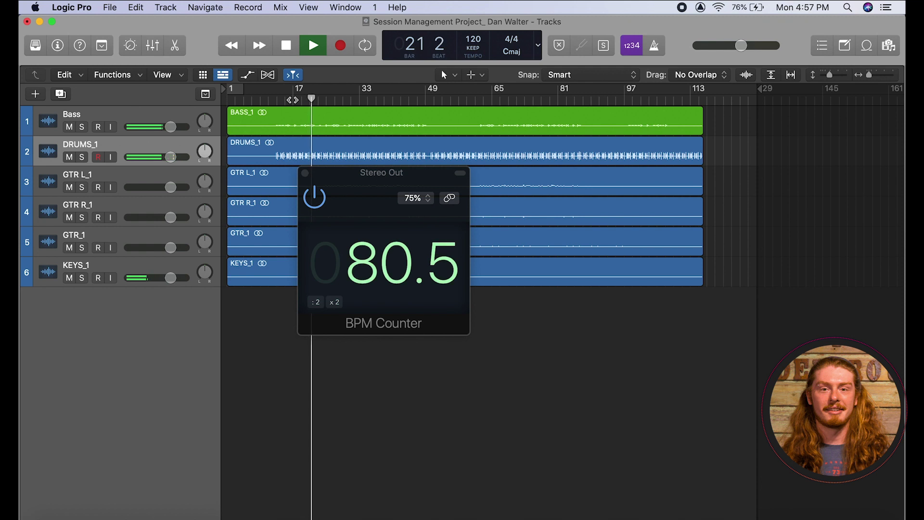
key("space")
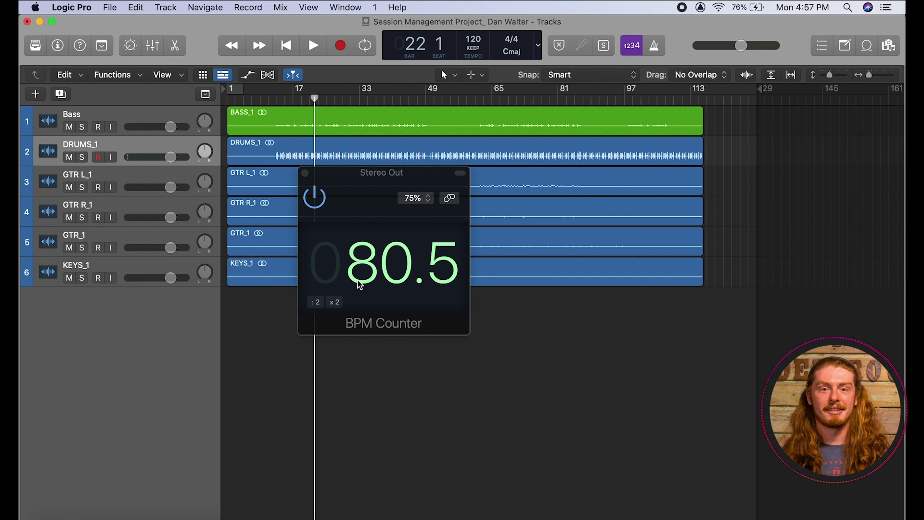
Set the project tempo to 80.5 BPM and close the BPM Counter.
double_click(488, 46)
type("80.5")
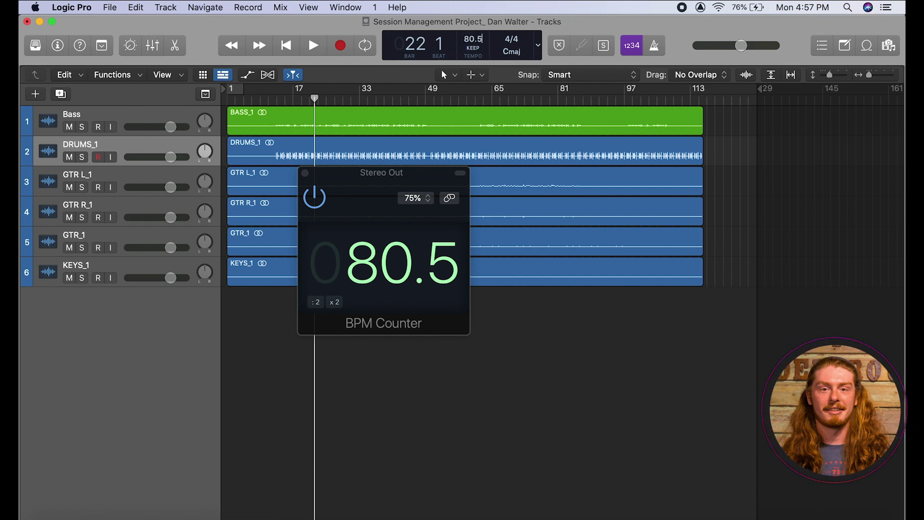
key("Return")
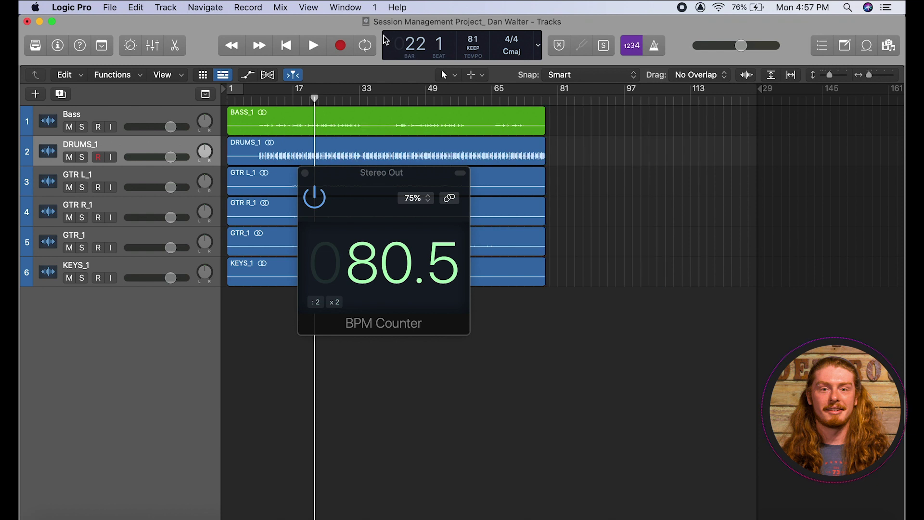
left_click(305, 173)
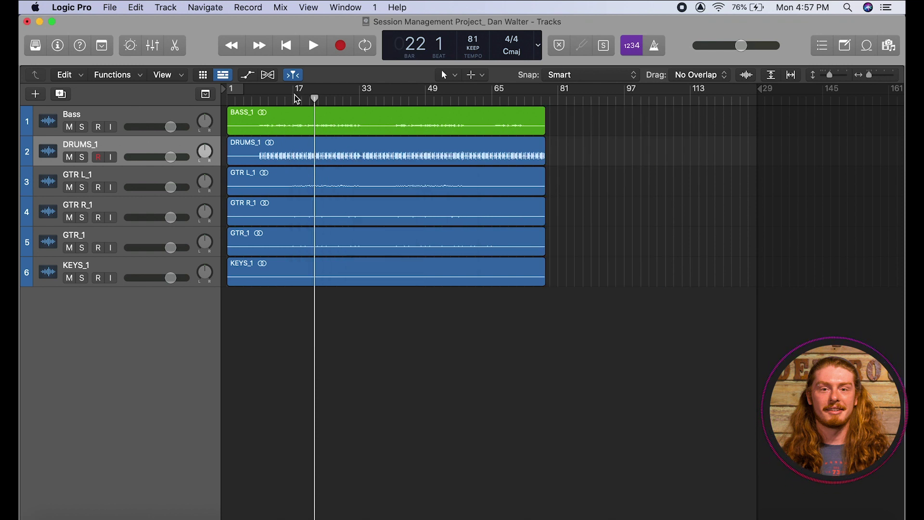
Examine how the drum hits on DRUMS_1 line up with the bar grid from bar 9, placing the playhead on successive beats.
scroll(294, 92, "up", 5)
scroll(297, 99, "left", 10)
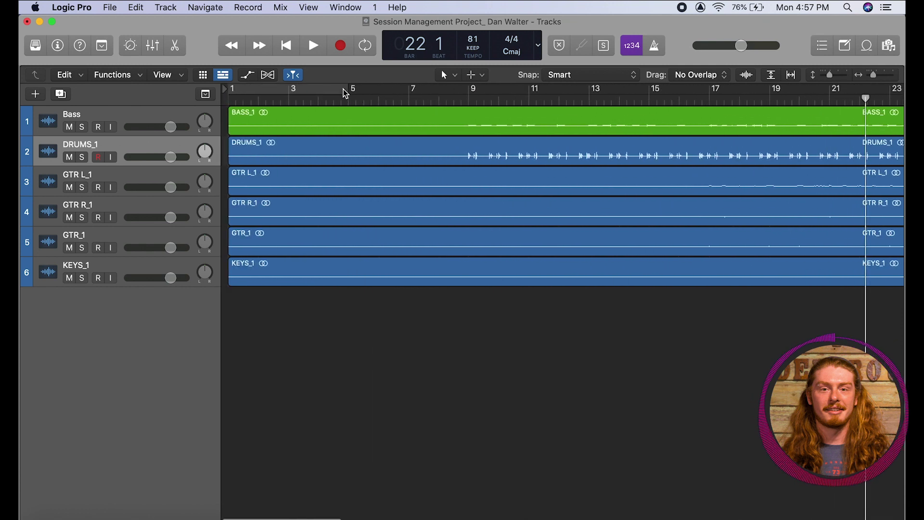
left_click(469, 105)
scroll(468, 105, "up", 5)
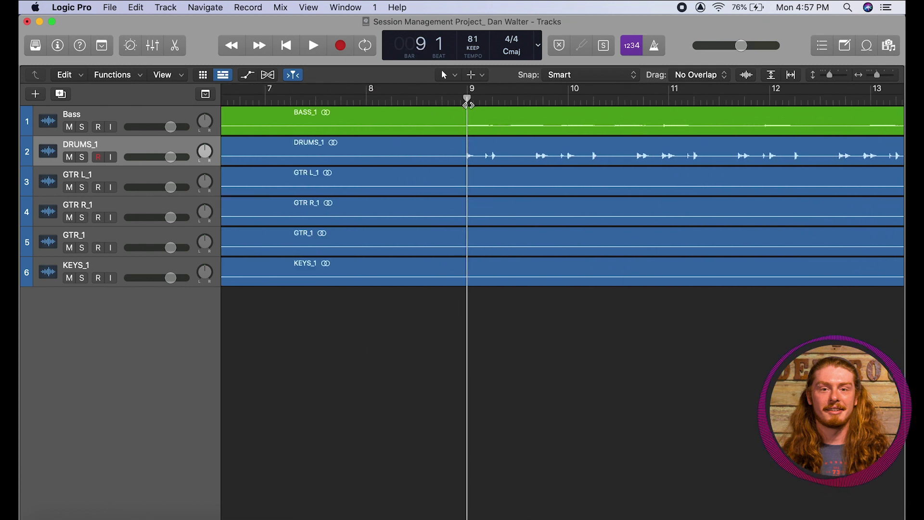
scroll(469, 105, "down", 4)
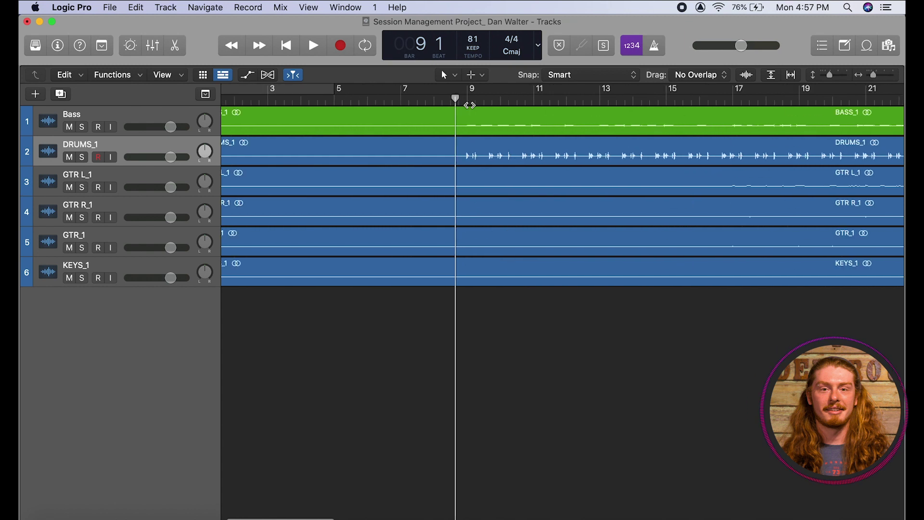
scroll(470, 105, "up", 3)
scroll(470, 104, "up", 2)
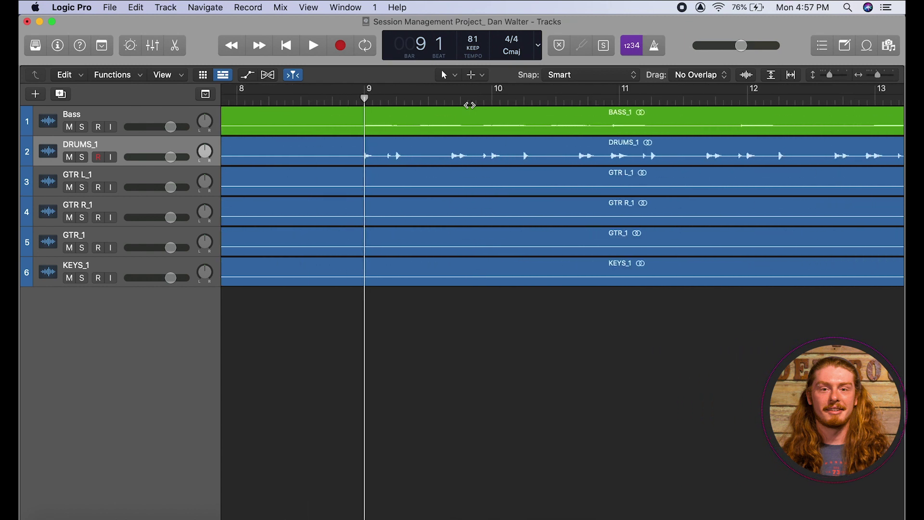
left_click(396, 99)
left_click(448, 101)
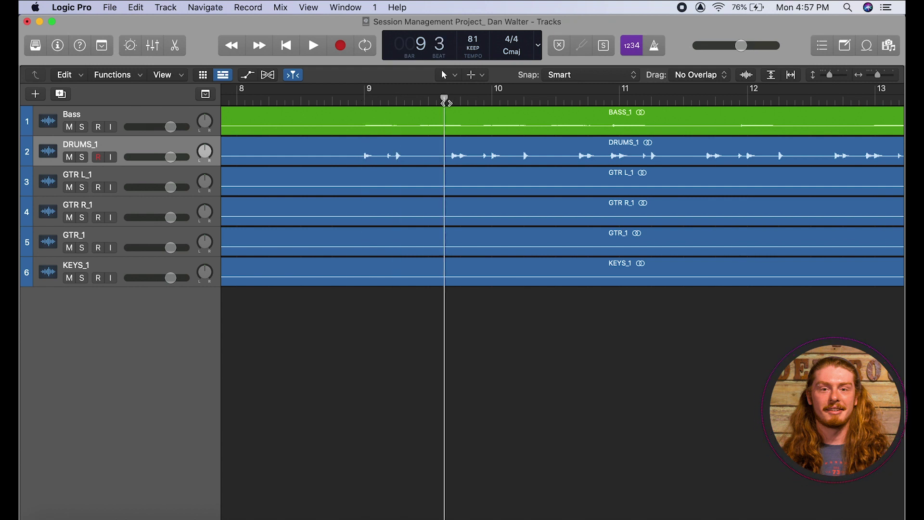
Play the song from the drum entrance at bar 9, stop in bar 12, and return the playhead to bar 9.
double_click(359, 100)
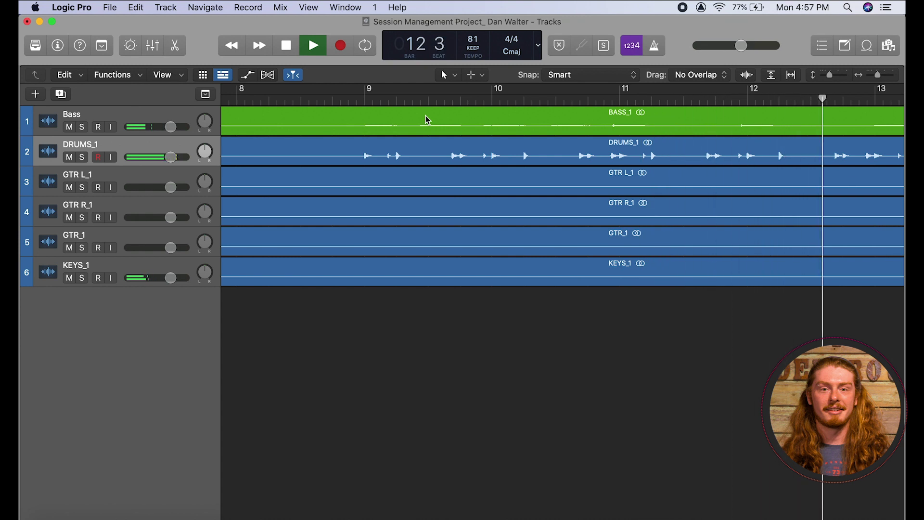
key("space")
key("super+Left")
key("super+Left")
key("super+Left")
key("super+Left")
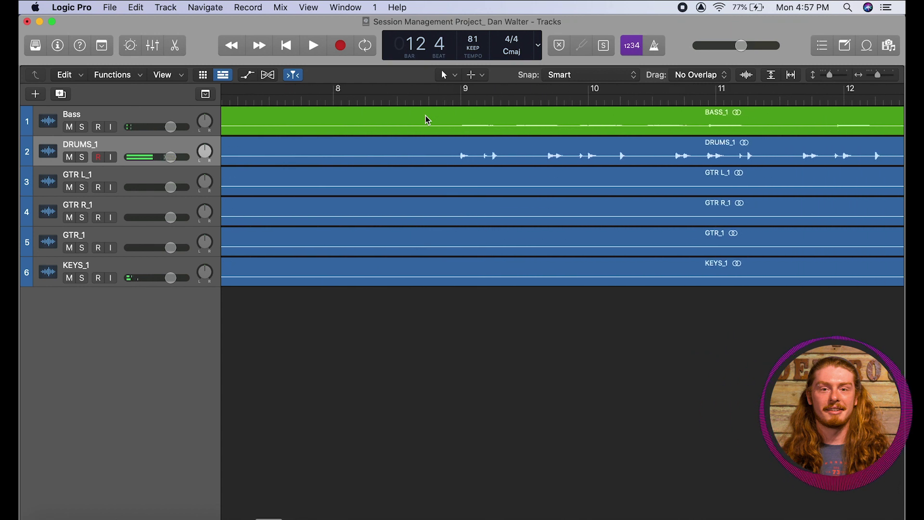
key("super+Left")
key("super+Left")
key("super+Left")
key("super+Left")
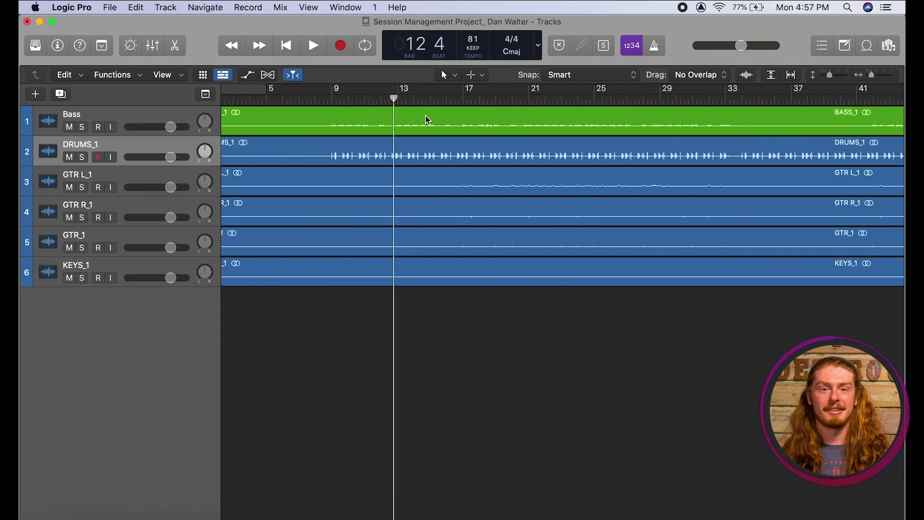
key("super+Left")
key("super+Left")
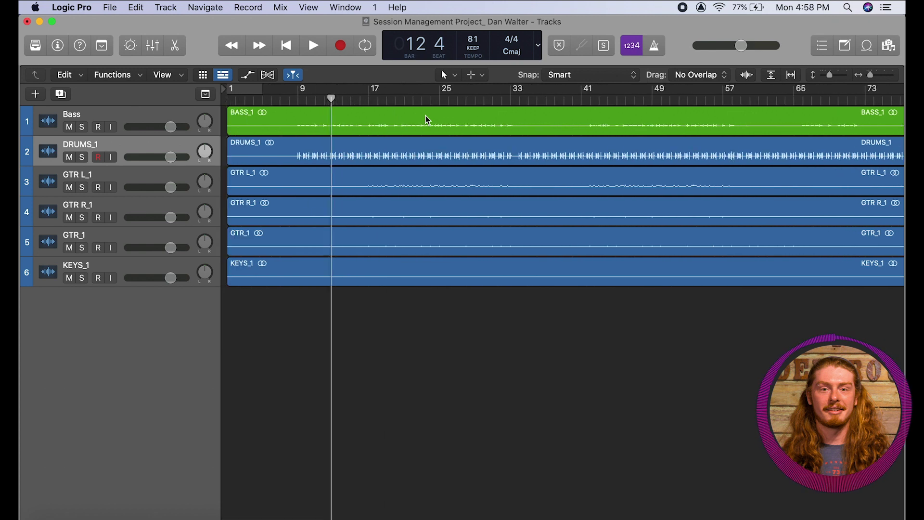
scroll(366, 118, "left", 3)
mouse_move(301, 103)
left_mouse_down()
mouse_move(289, 103)
mouse_move(300, 113)
left_mouse_up()
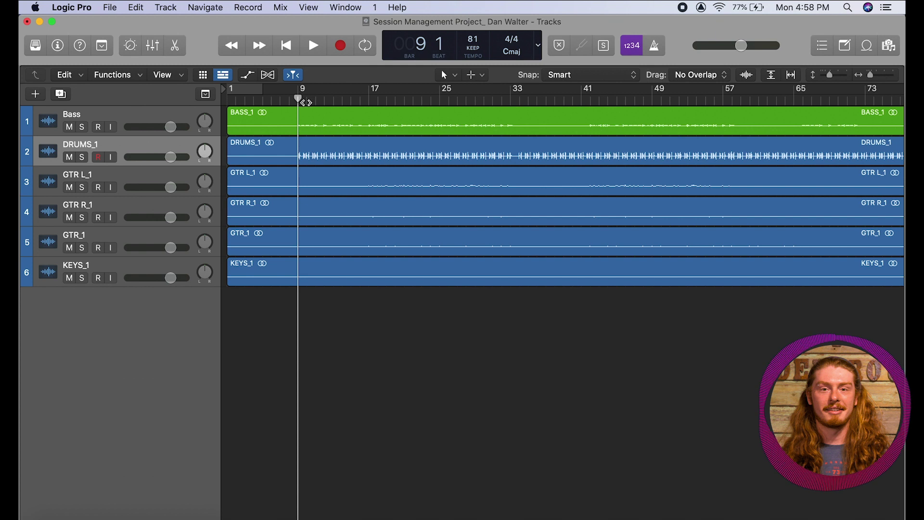
left_click_drag(299, 103, 298, 103)
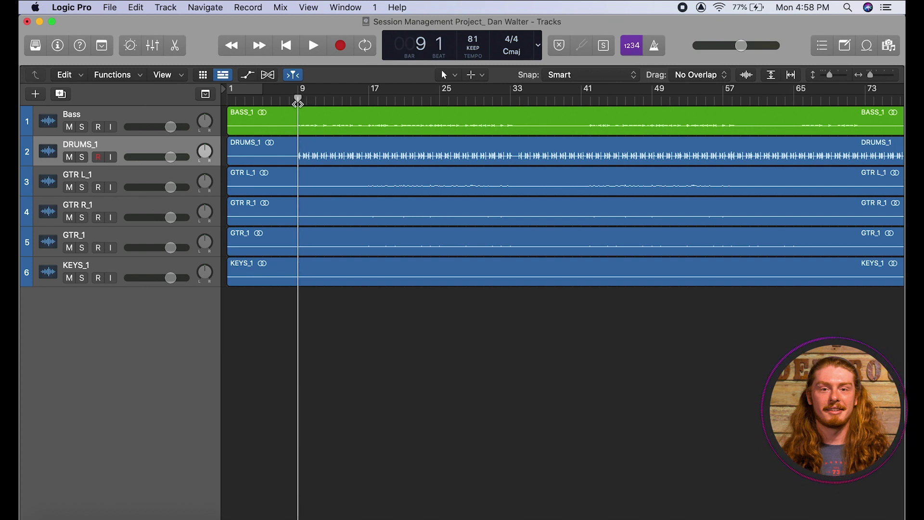
Show the global tracks and create a marker named Intro at bar 1.
left_click(206, 94)
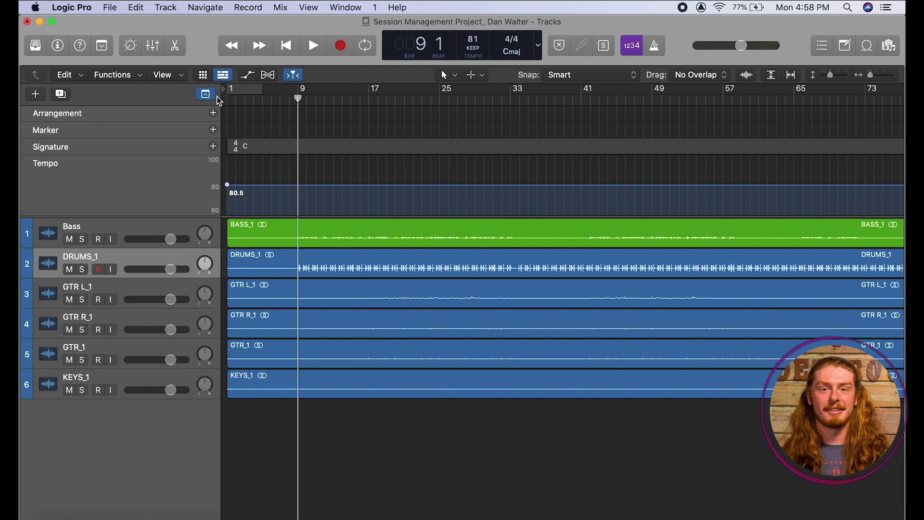
left_click_drag(298, 100, 297, 102)
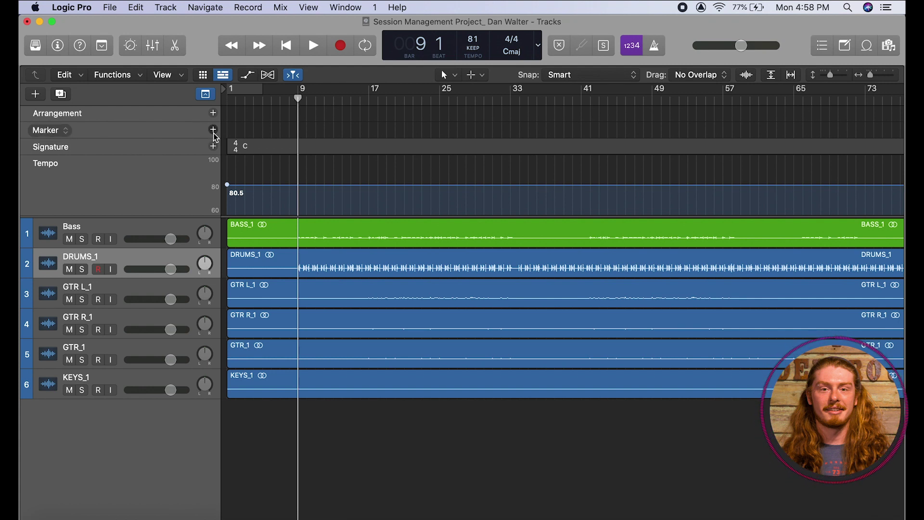
left_click_drag(284, 103, 222, 103)
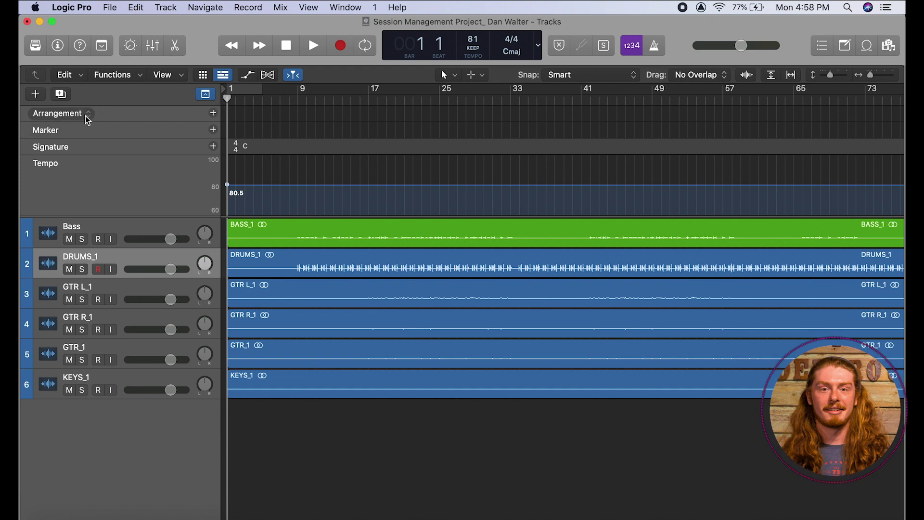
left_click(212, 130)
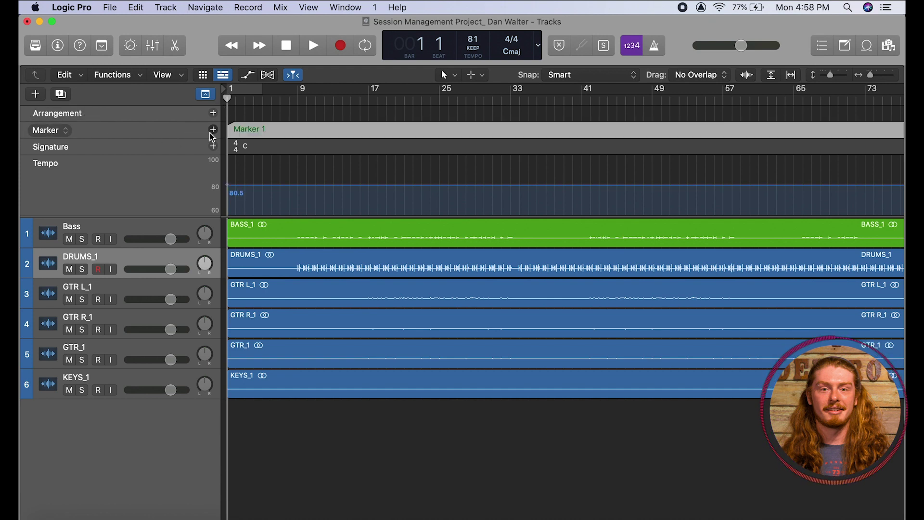
double_click(250, 137)
key("Escape")
Create a marker named Verse 1 at bar 9, where the drums enter.
left_click(295, 102)
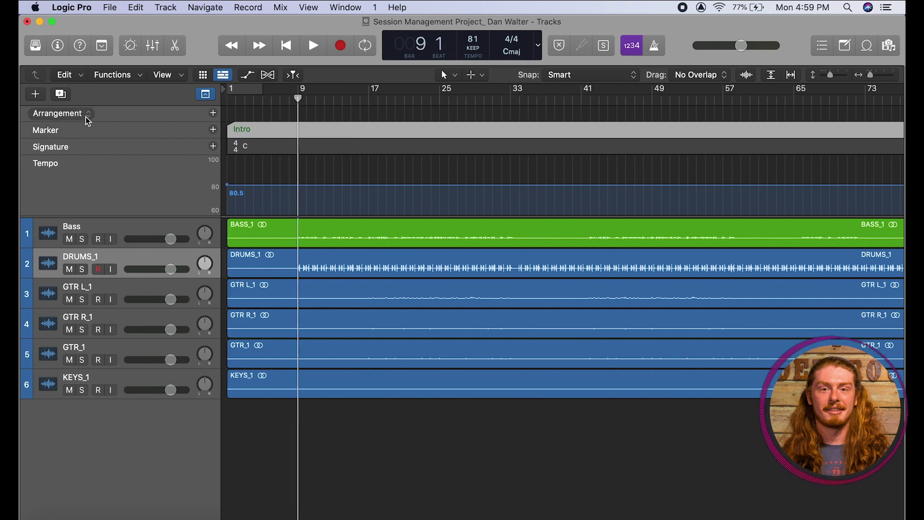
left_click(213, 130)
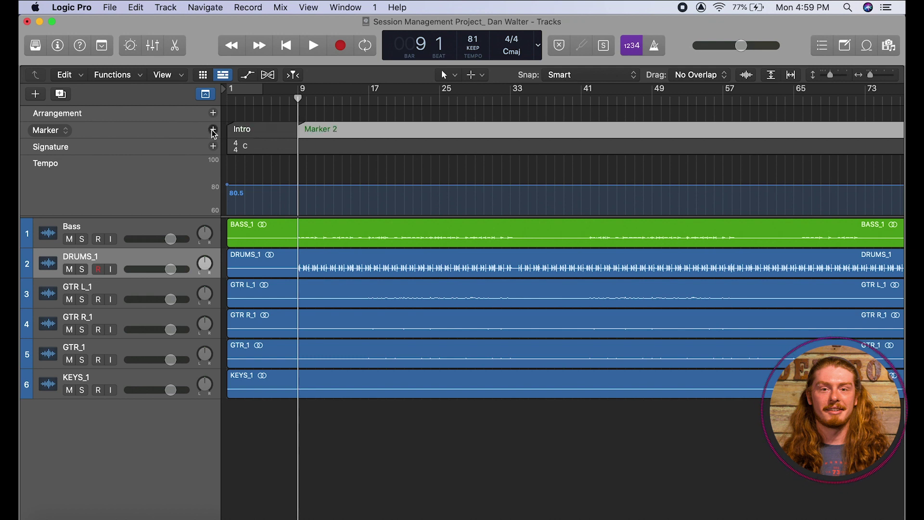
double_click(324, 136)
type("Verse 1")
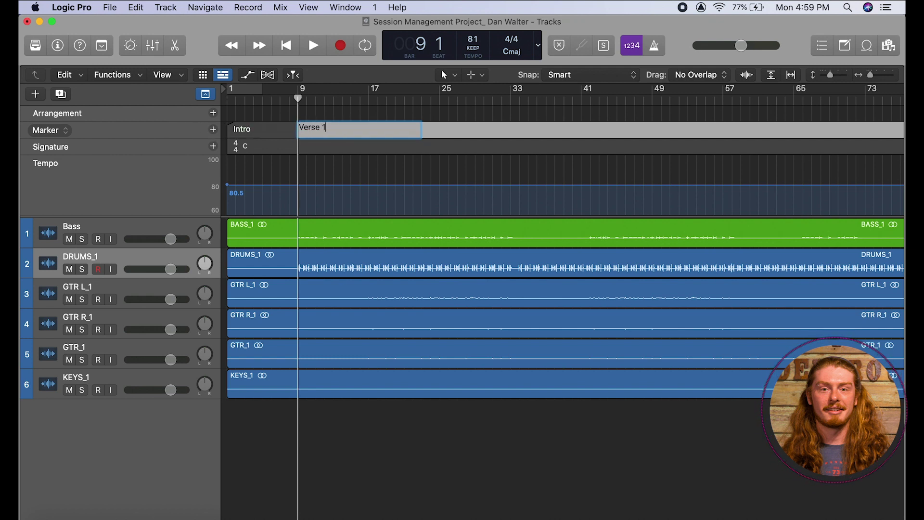
key("Return")
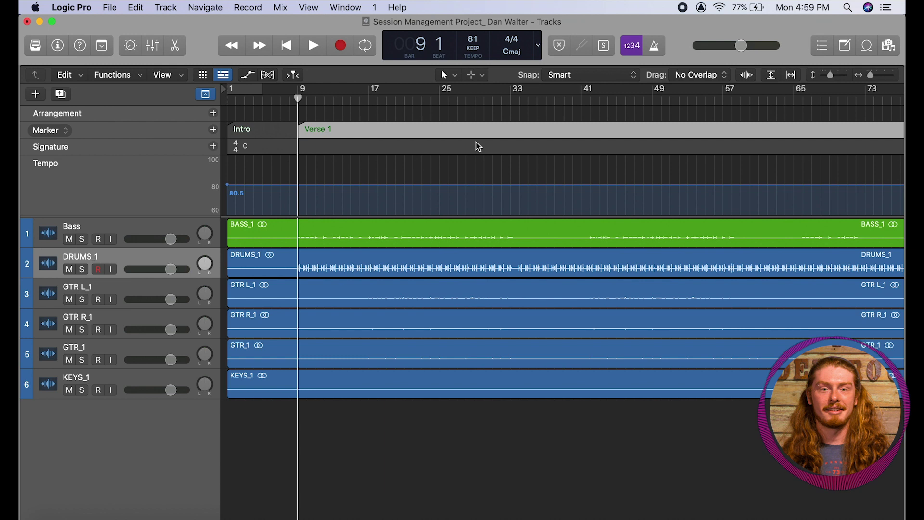
Place the playhead at about bar 17 on the timeline.
left_click(376, 101)
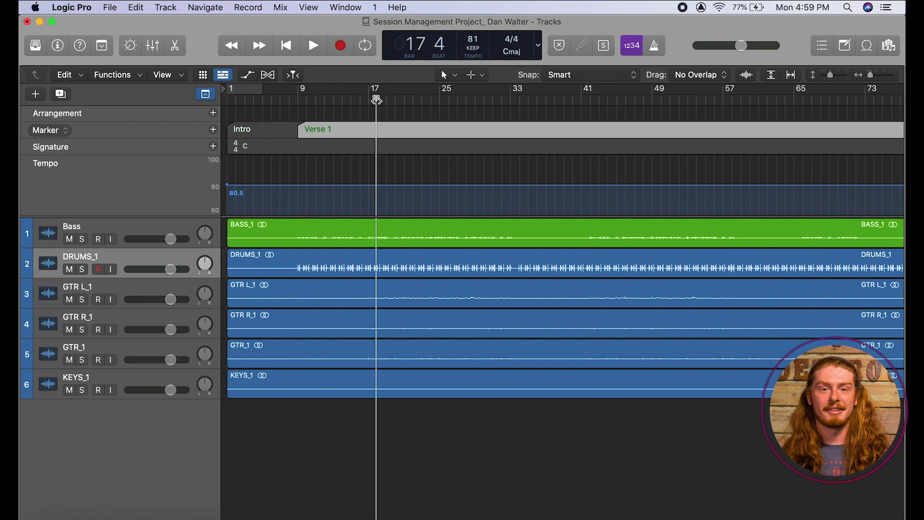
left_click(369, 103)
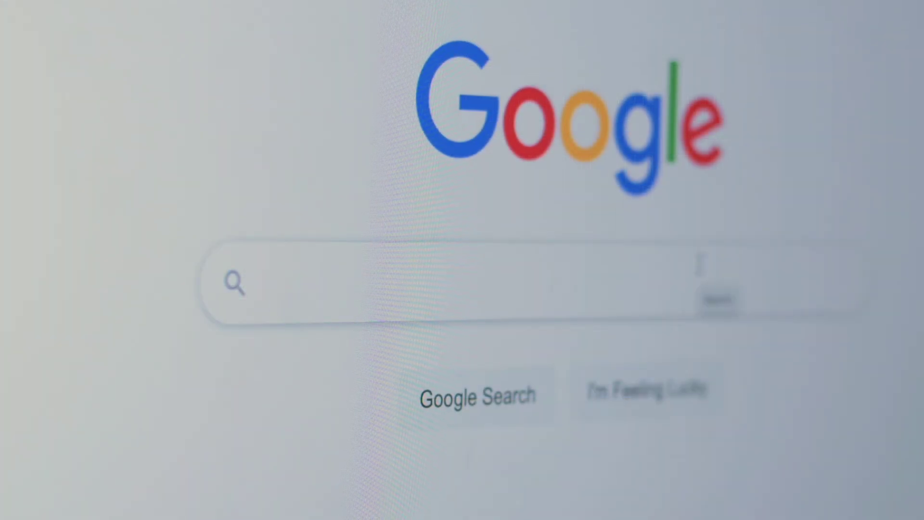
type("factory undergroun")
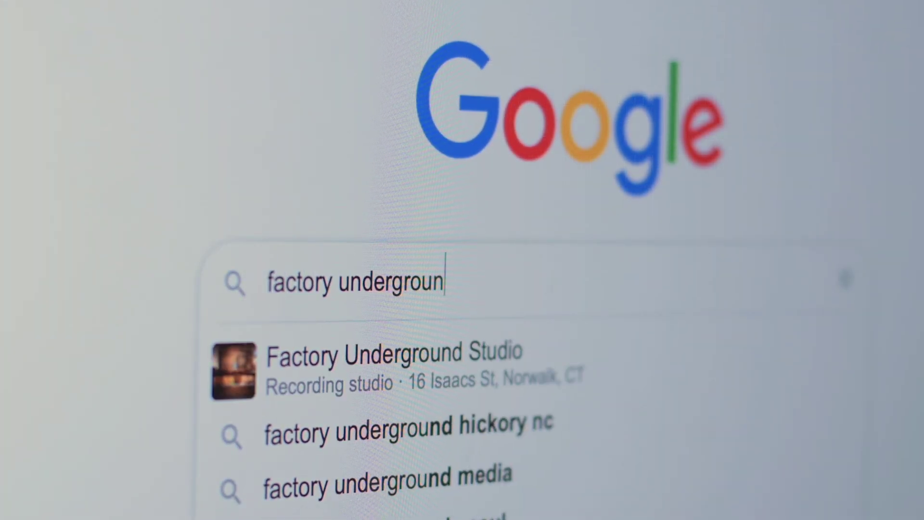
type("d tech")
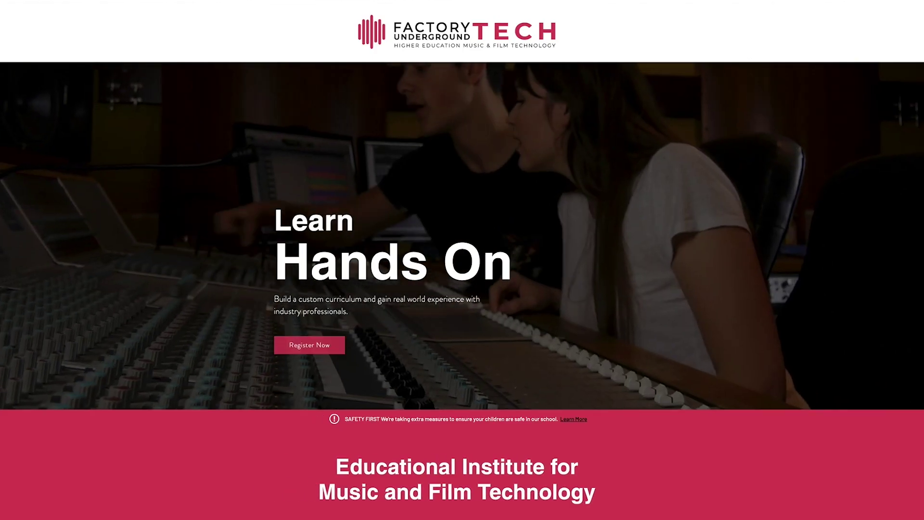
scroll(462, 260, "down", 6)
scroll(463, 260, "down", 10)
scroll(462, 260, "down", 10)
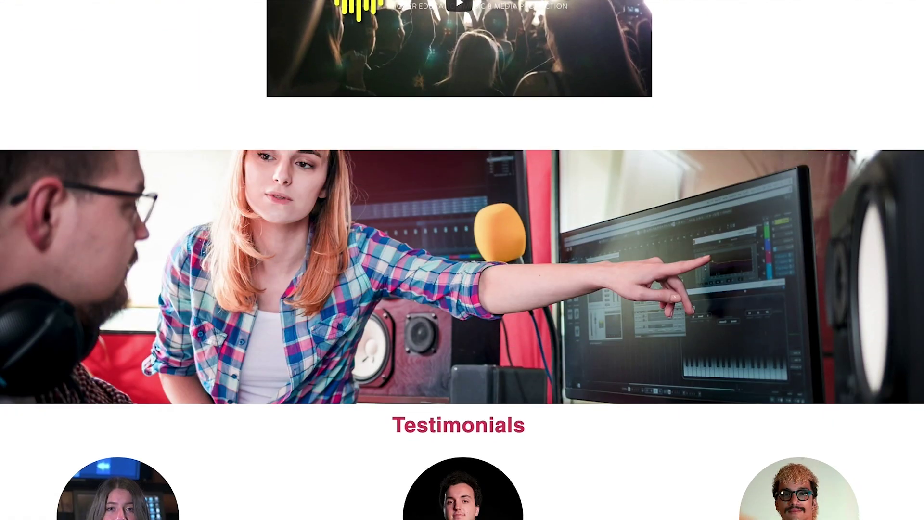
scroll(463, 260, "down", 8)
scroll(462, 260, "down", 8)
scroll(462, 260, "down", 5)
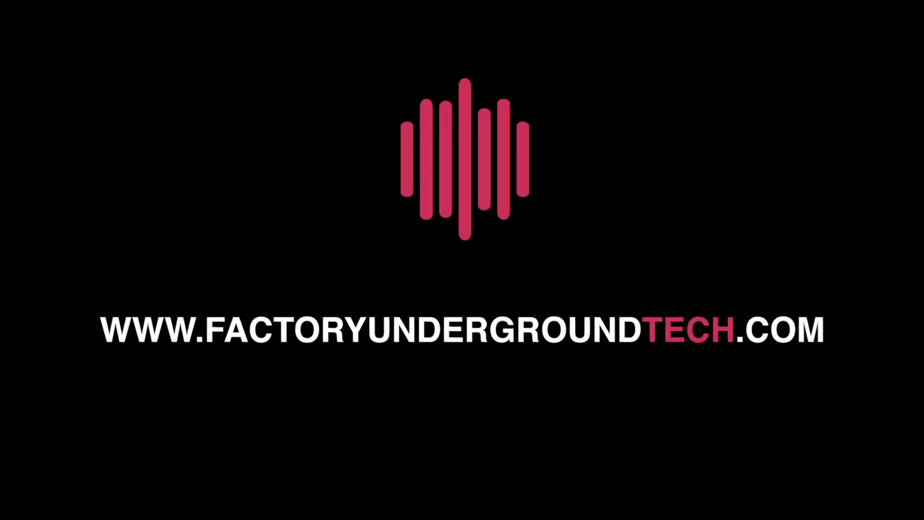